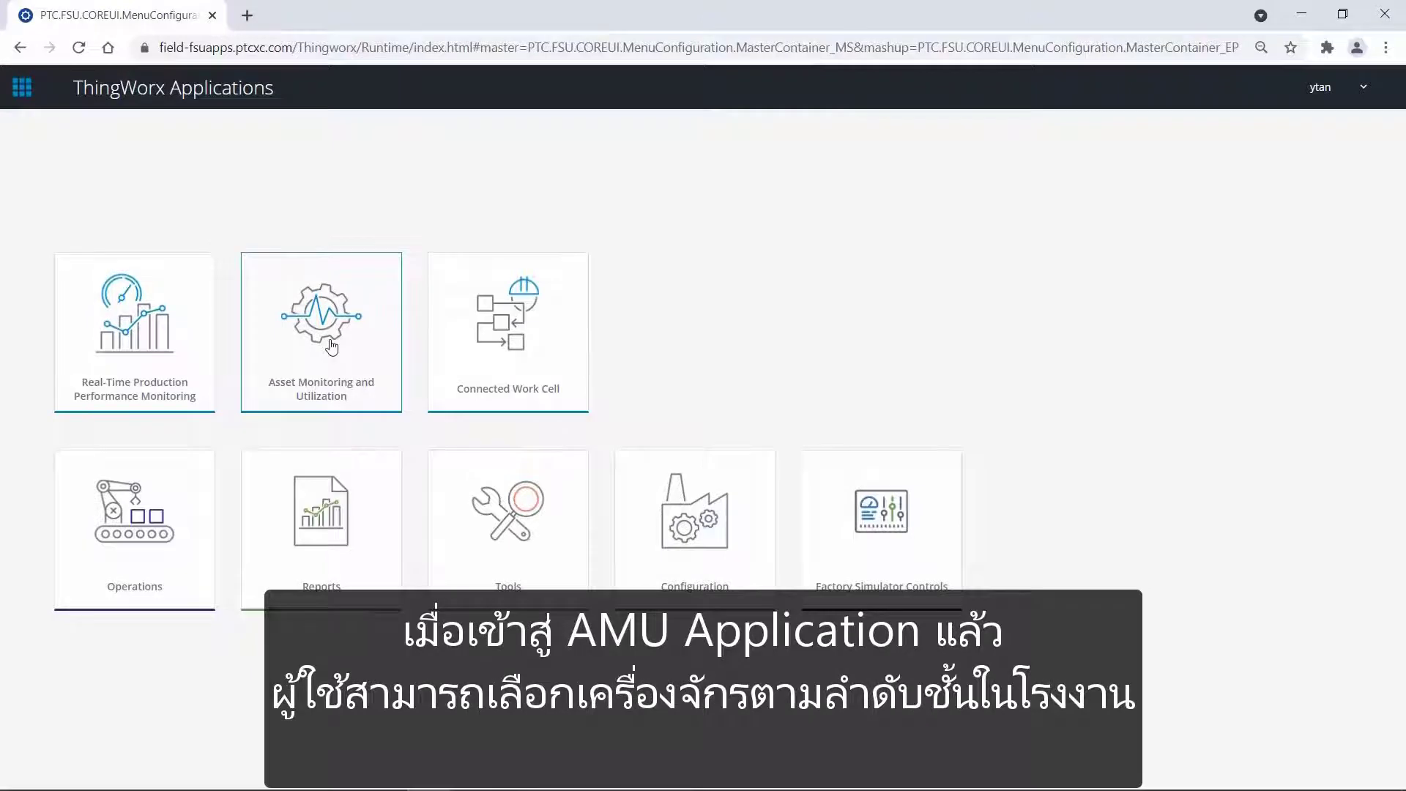
Launch the Asset Monitoring and Utilization app from the ThingWorx Applications launcher
left_click(331, 347)
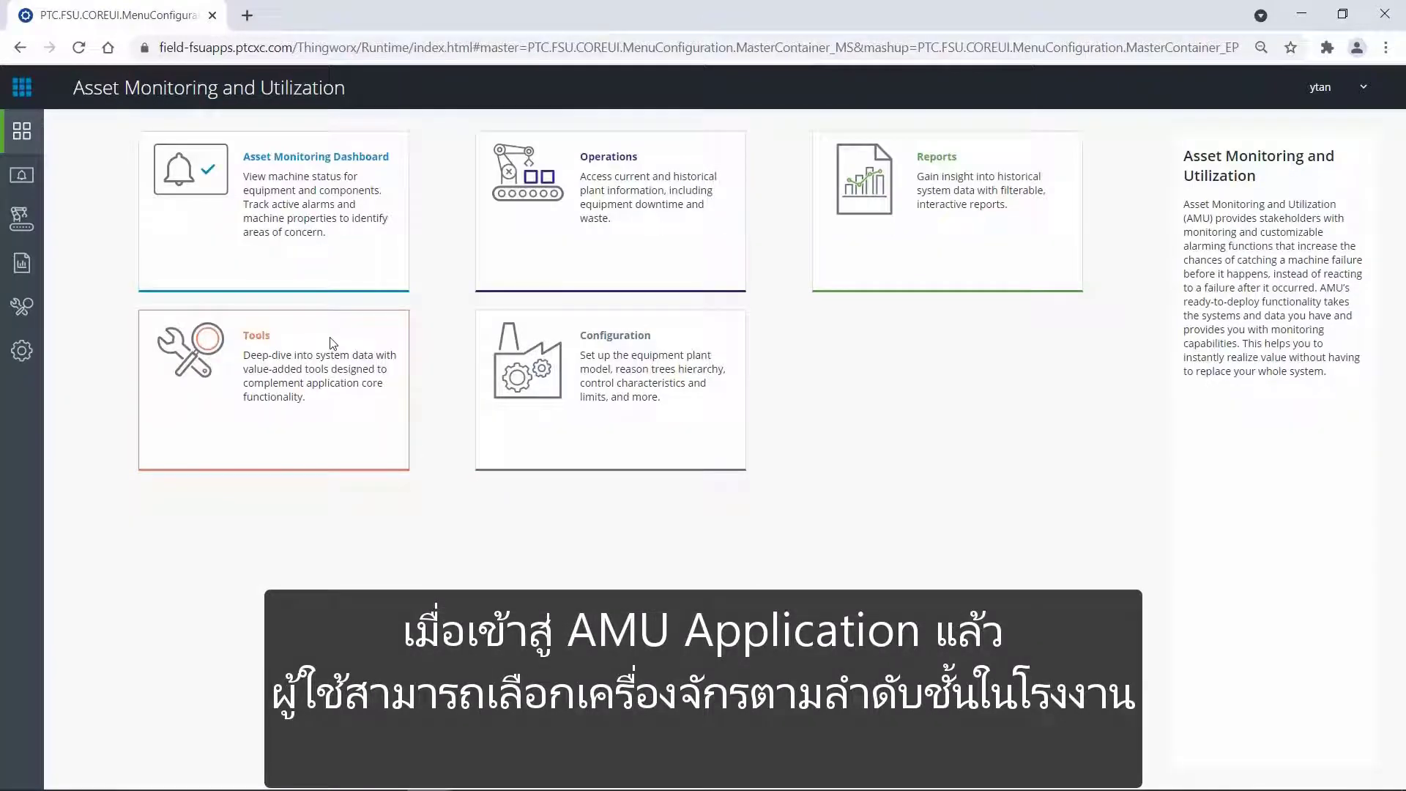
Open the Asset Monitoring Dashboard and drill into the Boston site
left_click(269, 191)
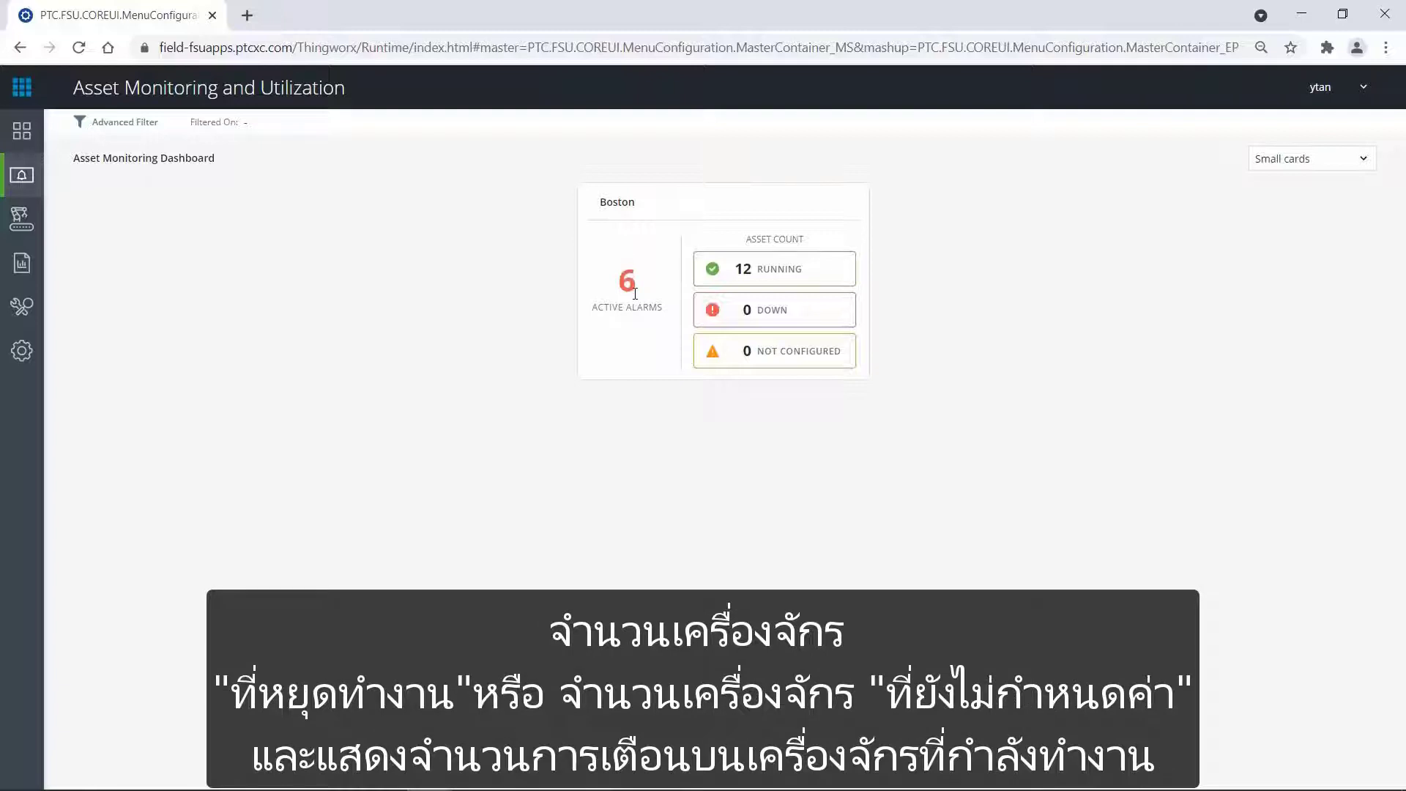
left_click(619, 210)
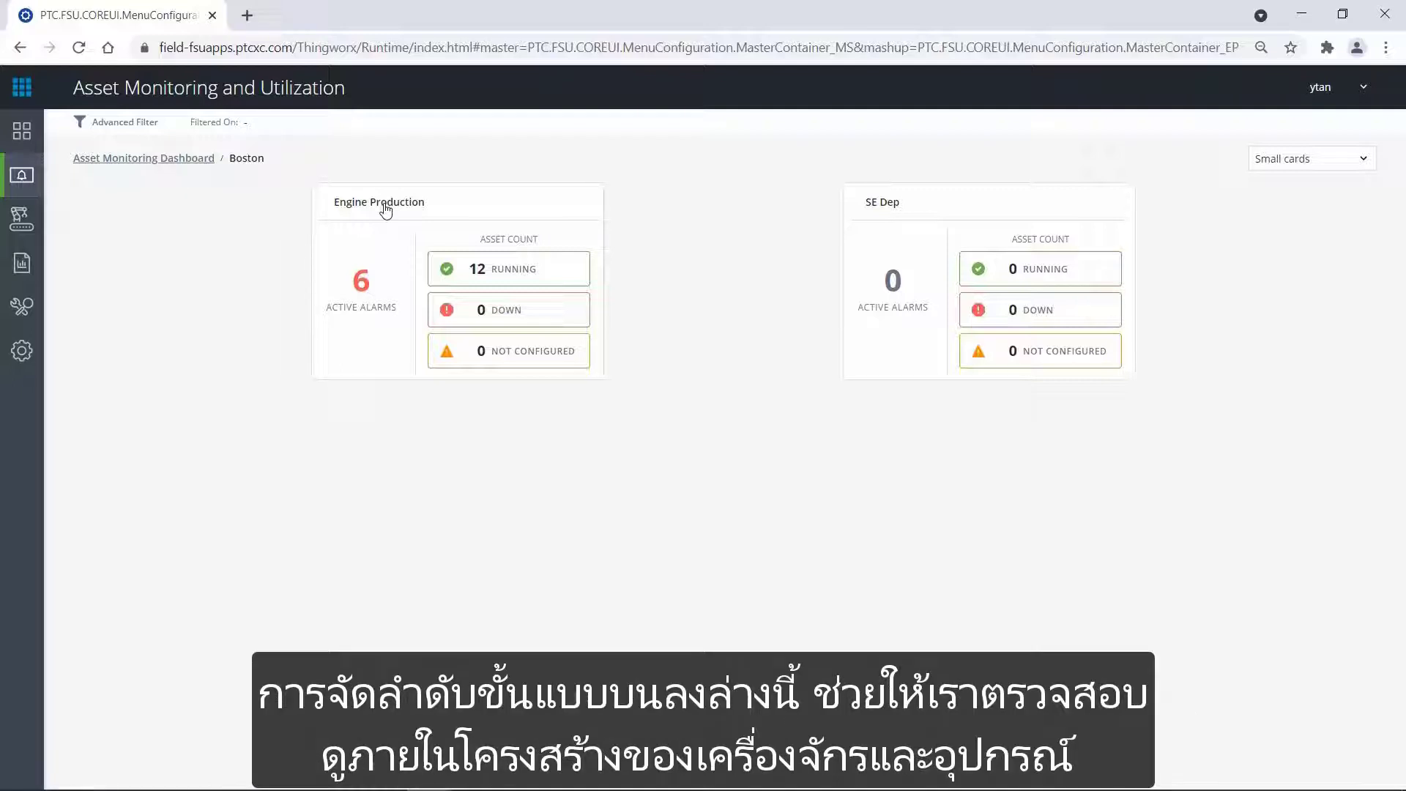
Drill through Engine Production and Component Production Area to the Part Production Line machines
left_click(386, 209)
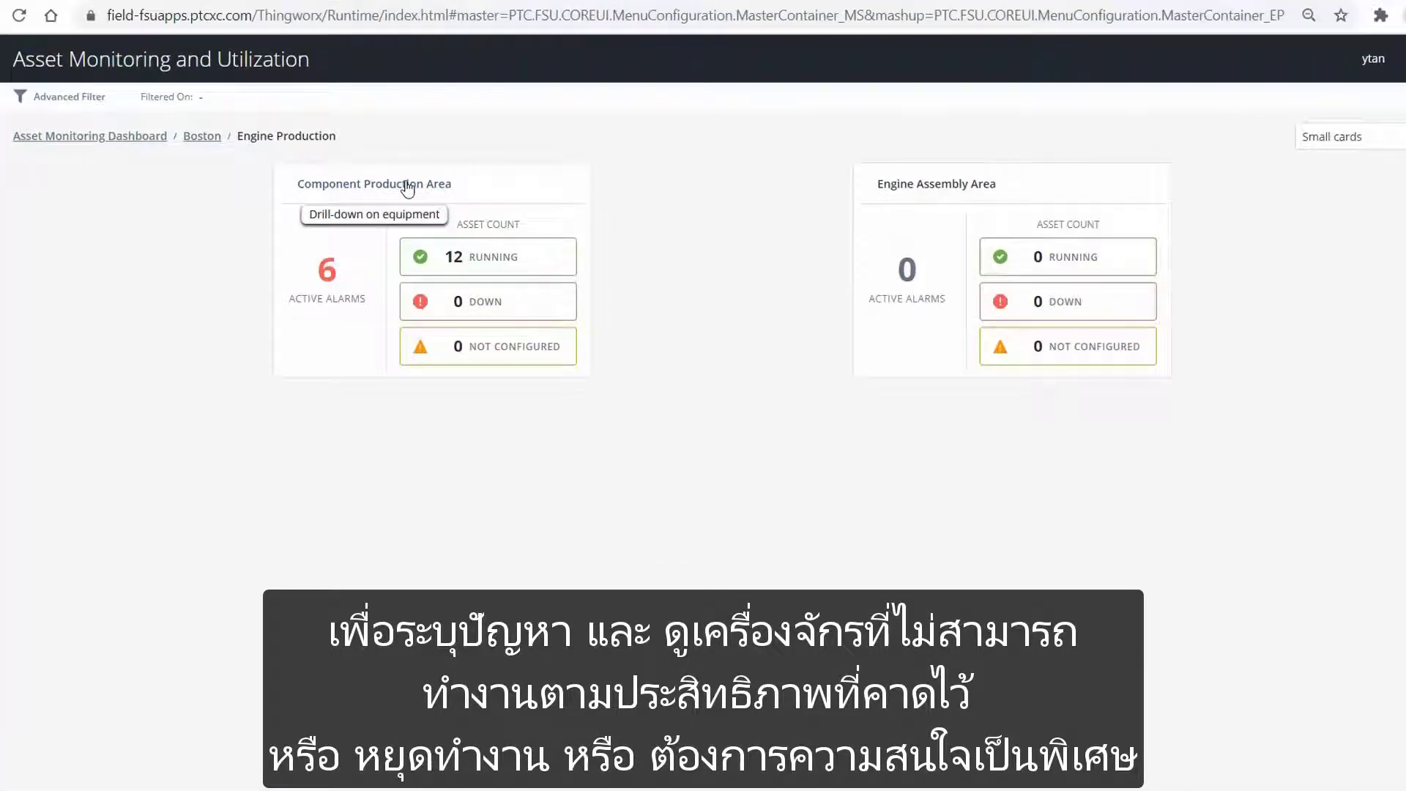
left_click(407, 189)
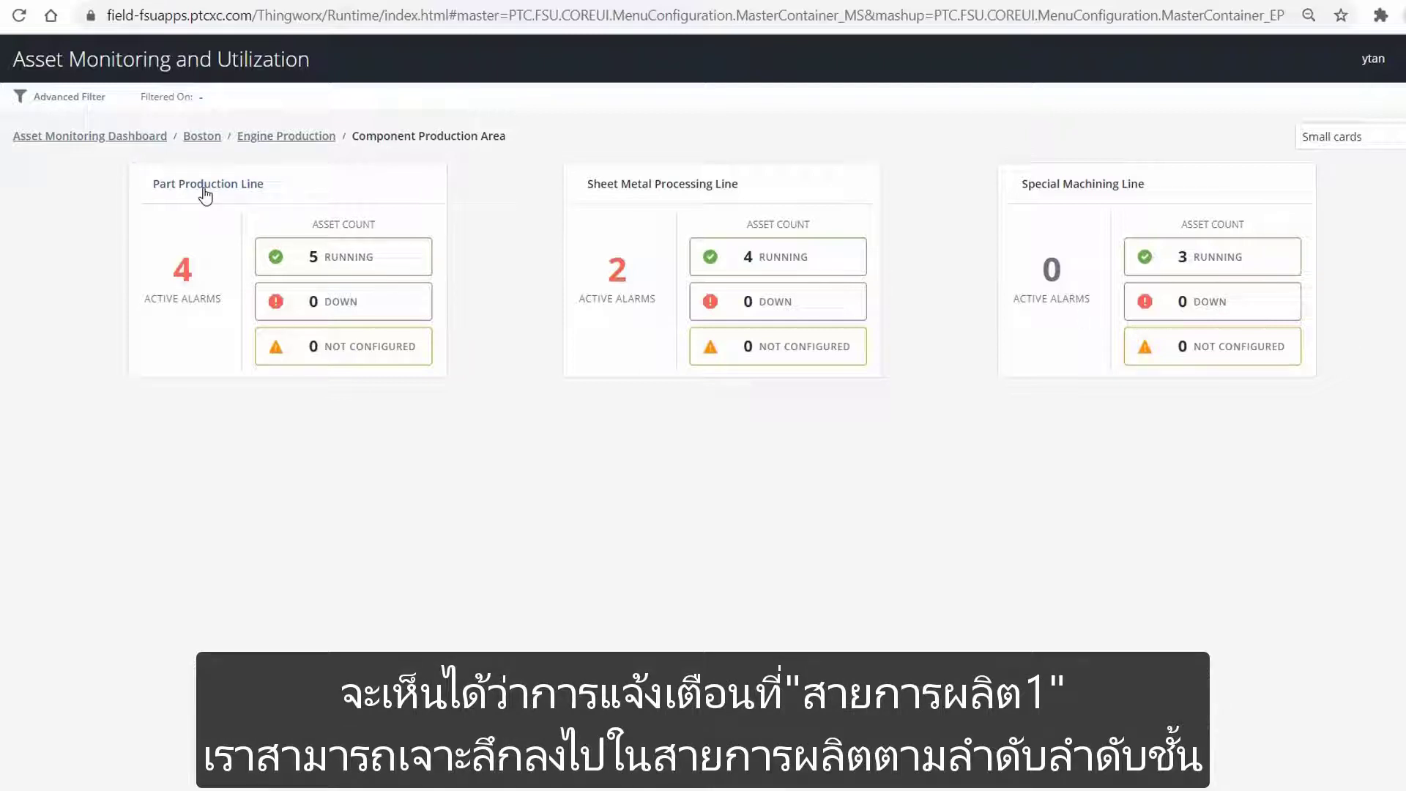
left_click(205, 195)
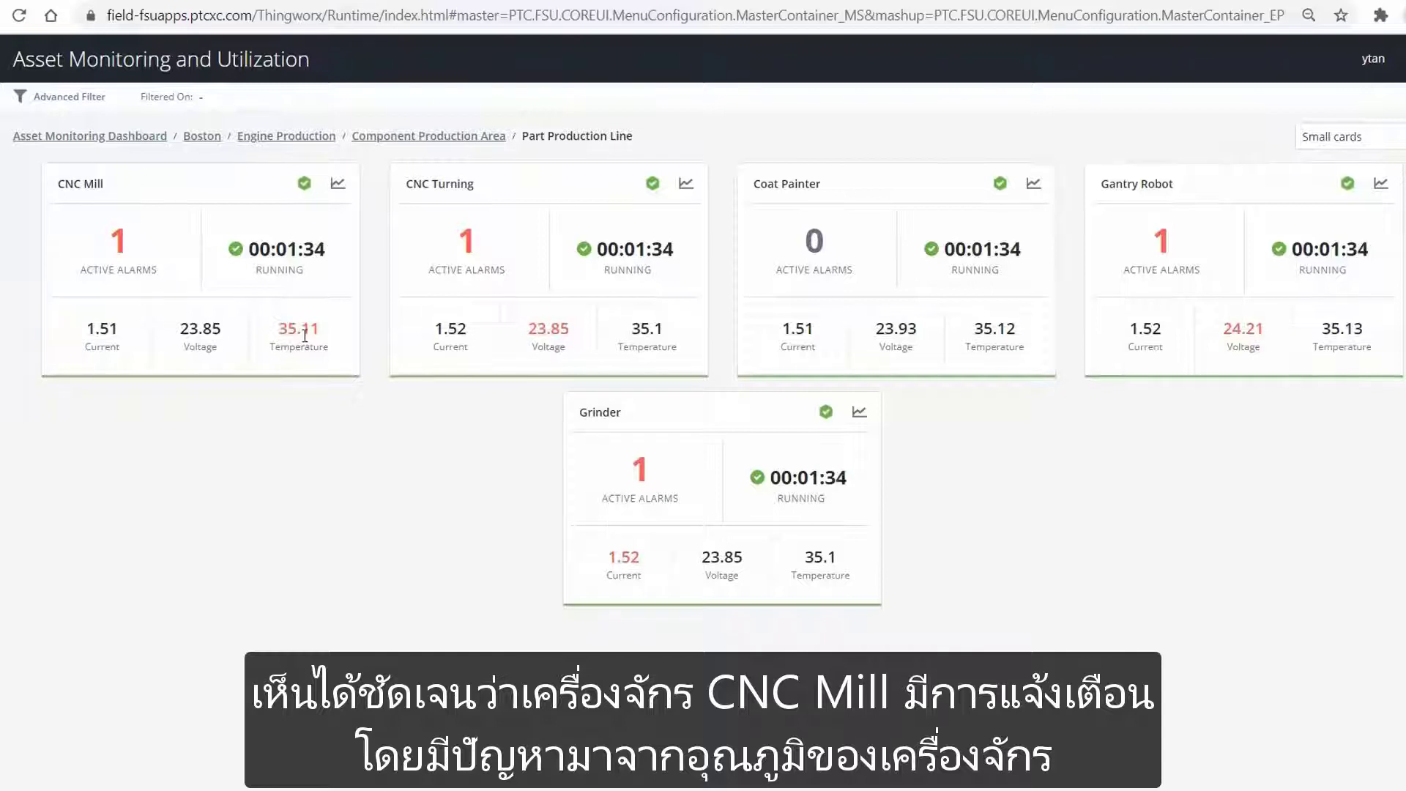
Open the CNC Mill's trend chart from its machine card
left_click(338, 185)
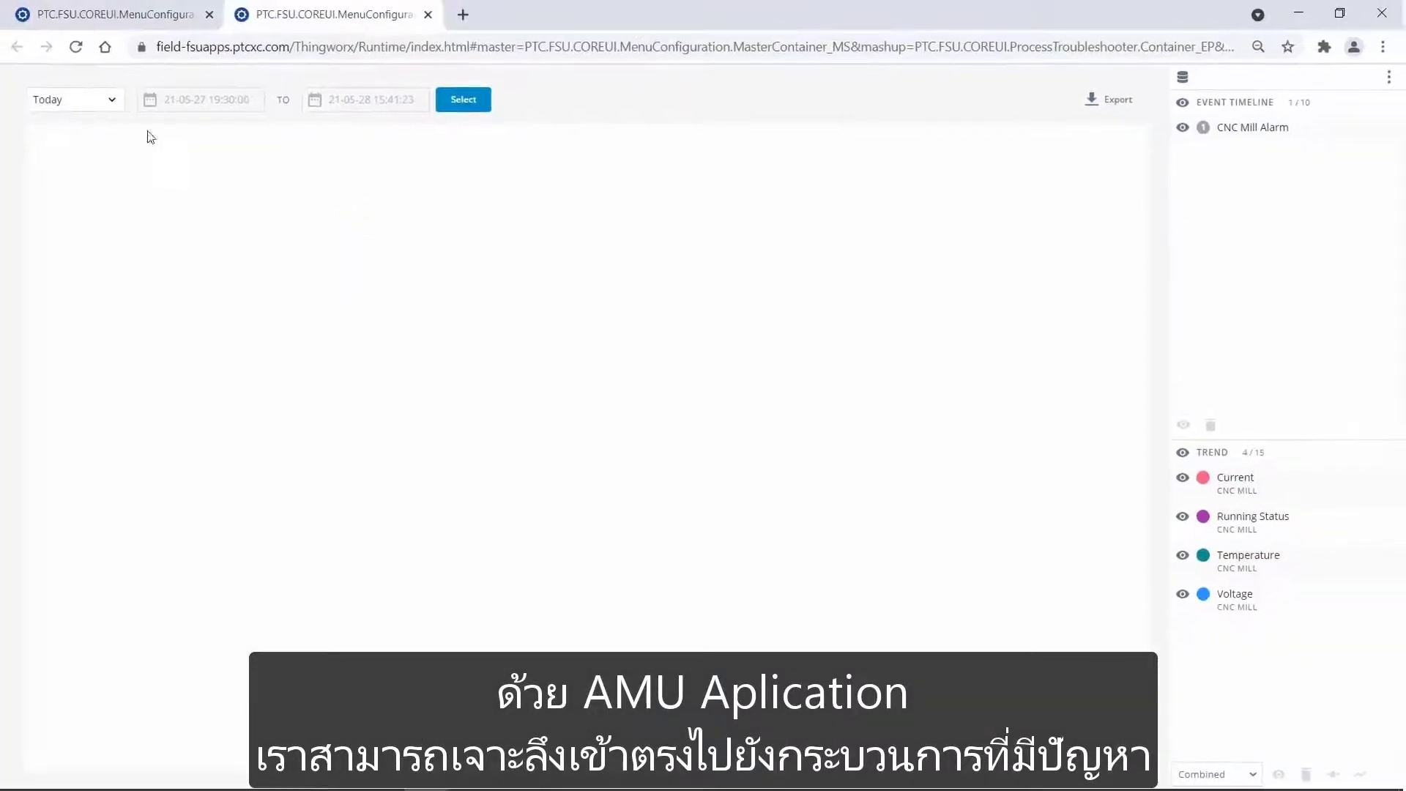
Load the CNC Mill alarm timeline and trends for This Month
left_click(112, 110)
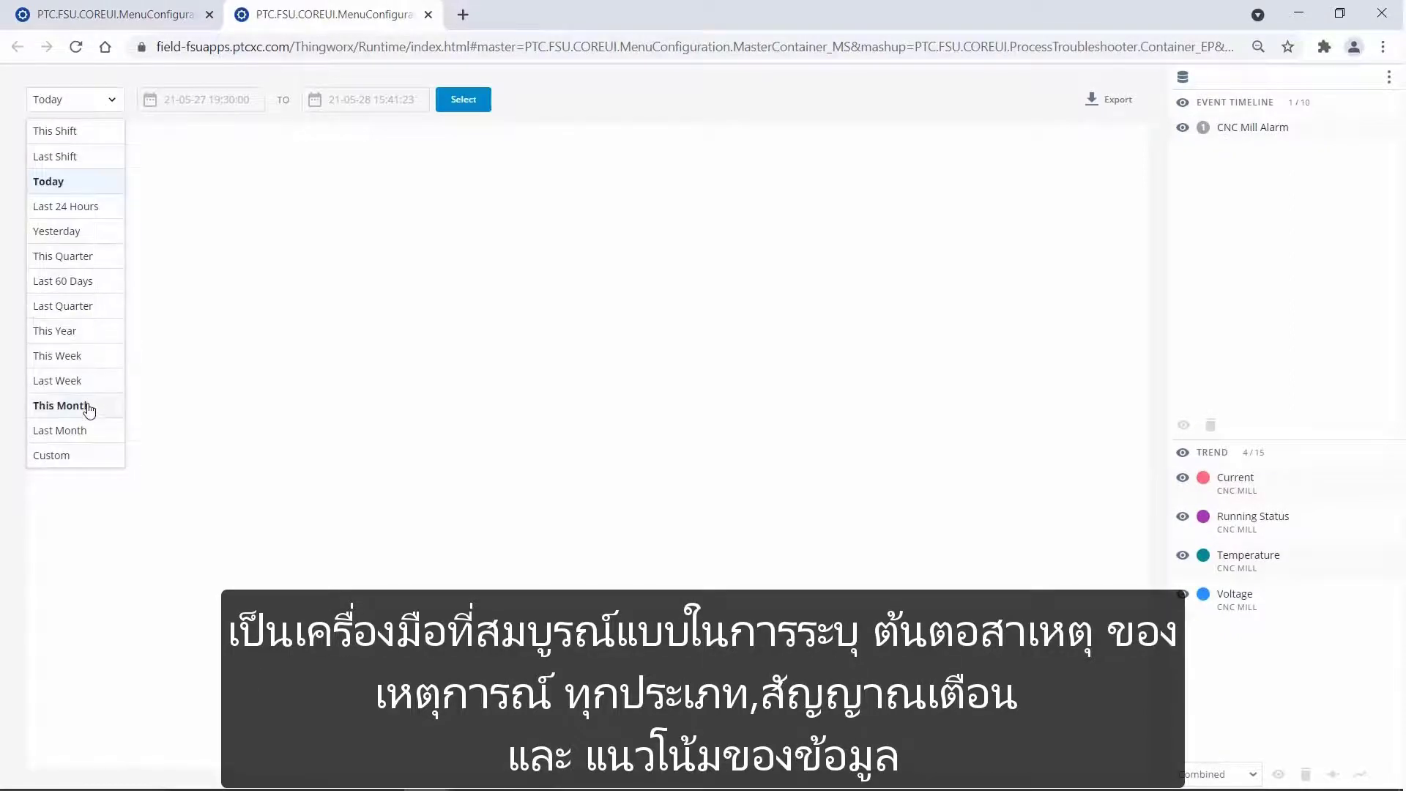
left_click(88, 408)
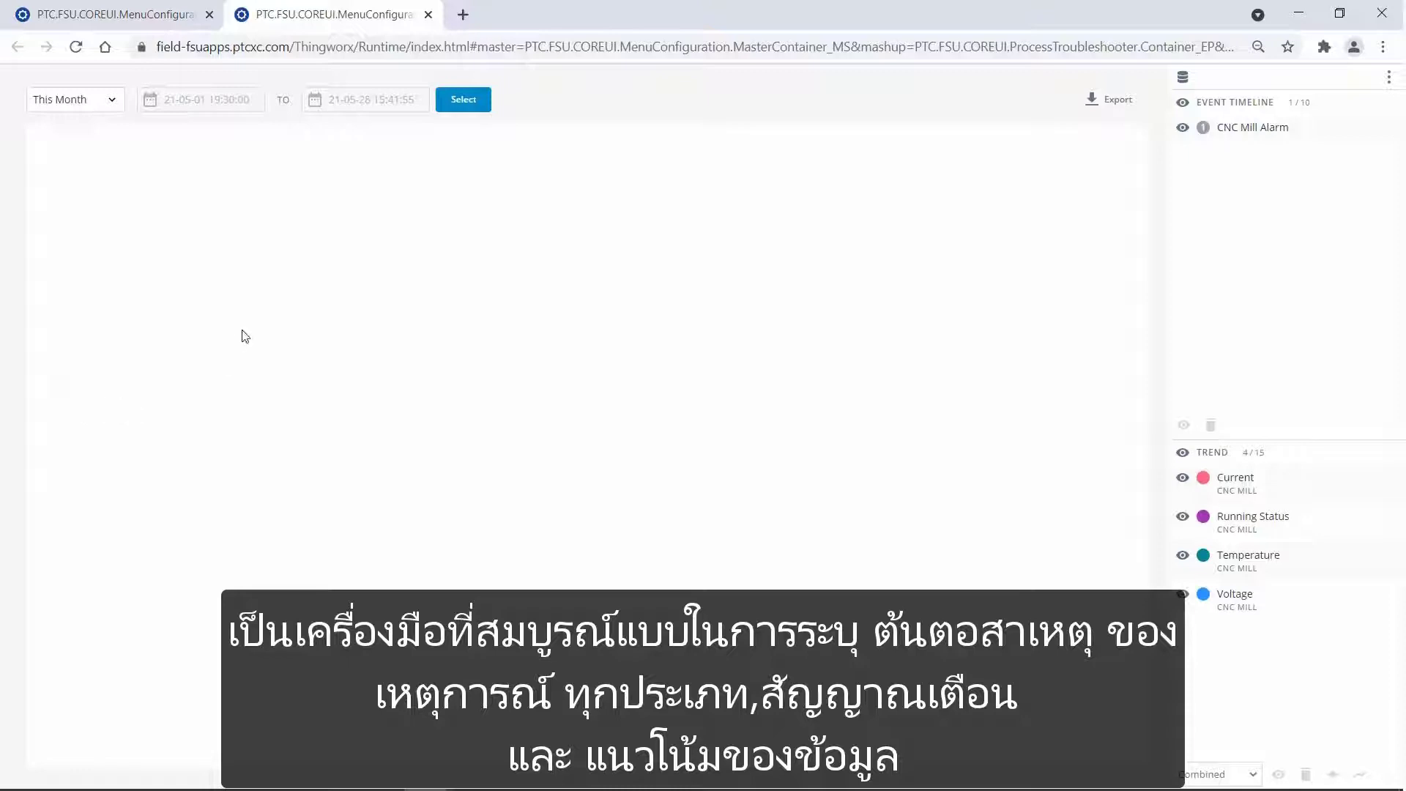
left_click(461, 109)
left_click(461, 109)
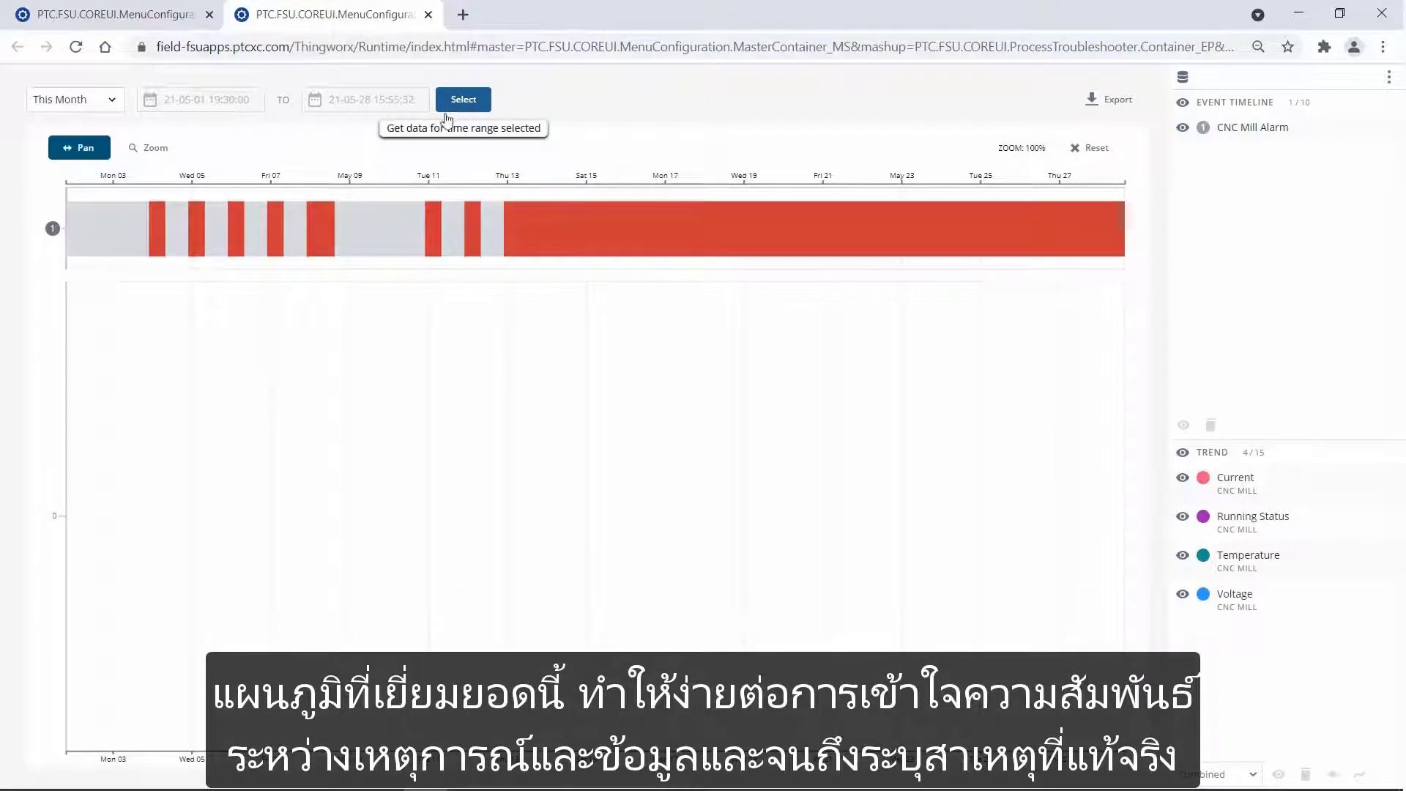
Change the chart's time range to Last 60 Days and reload it
left_click(112, 103)
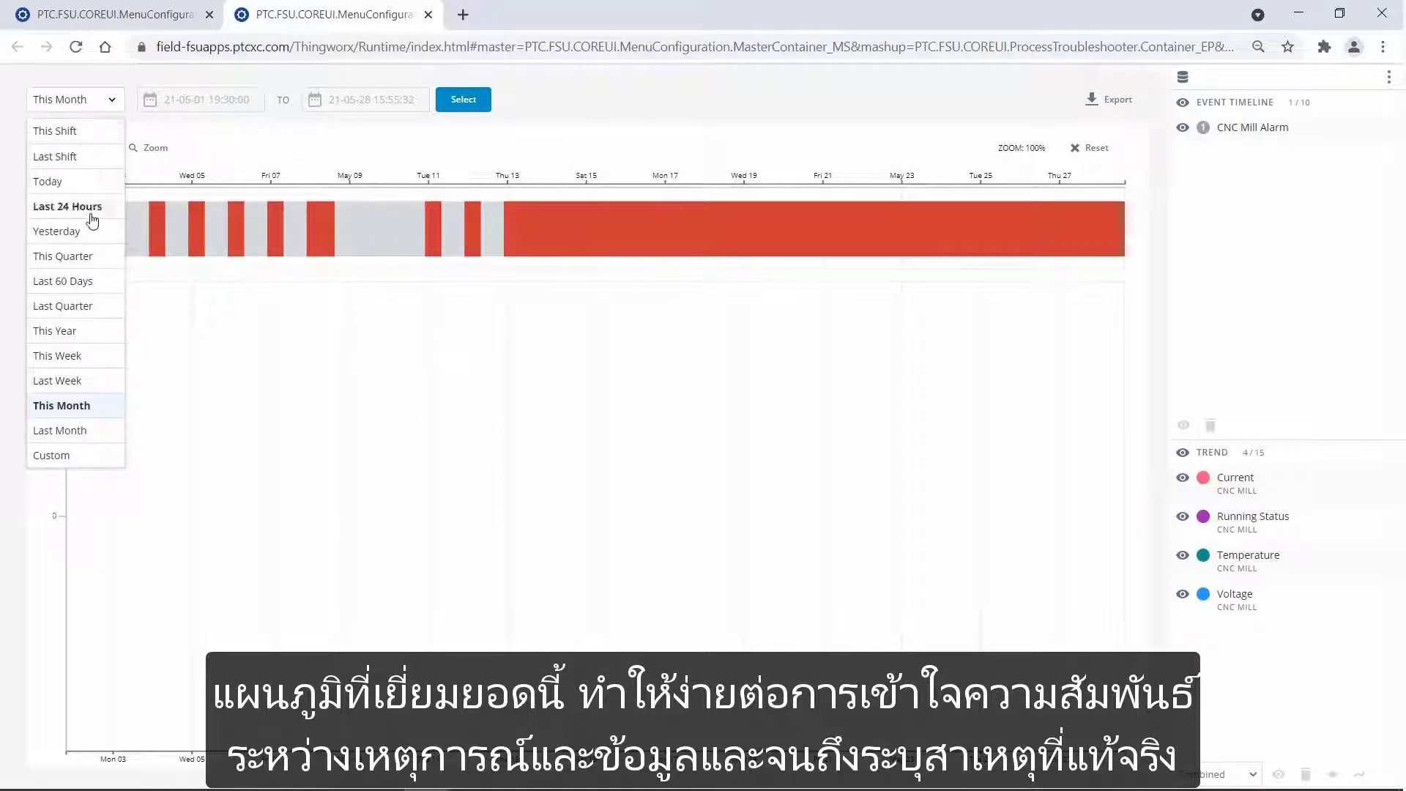
left_click(85, 280)
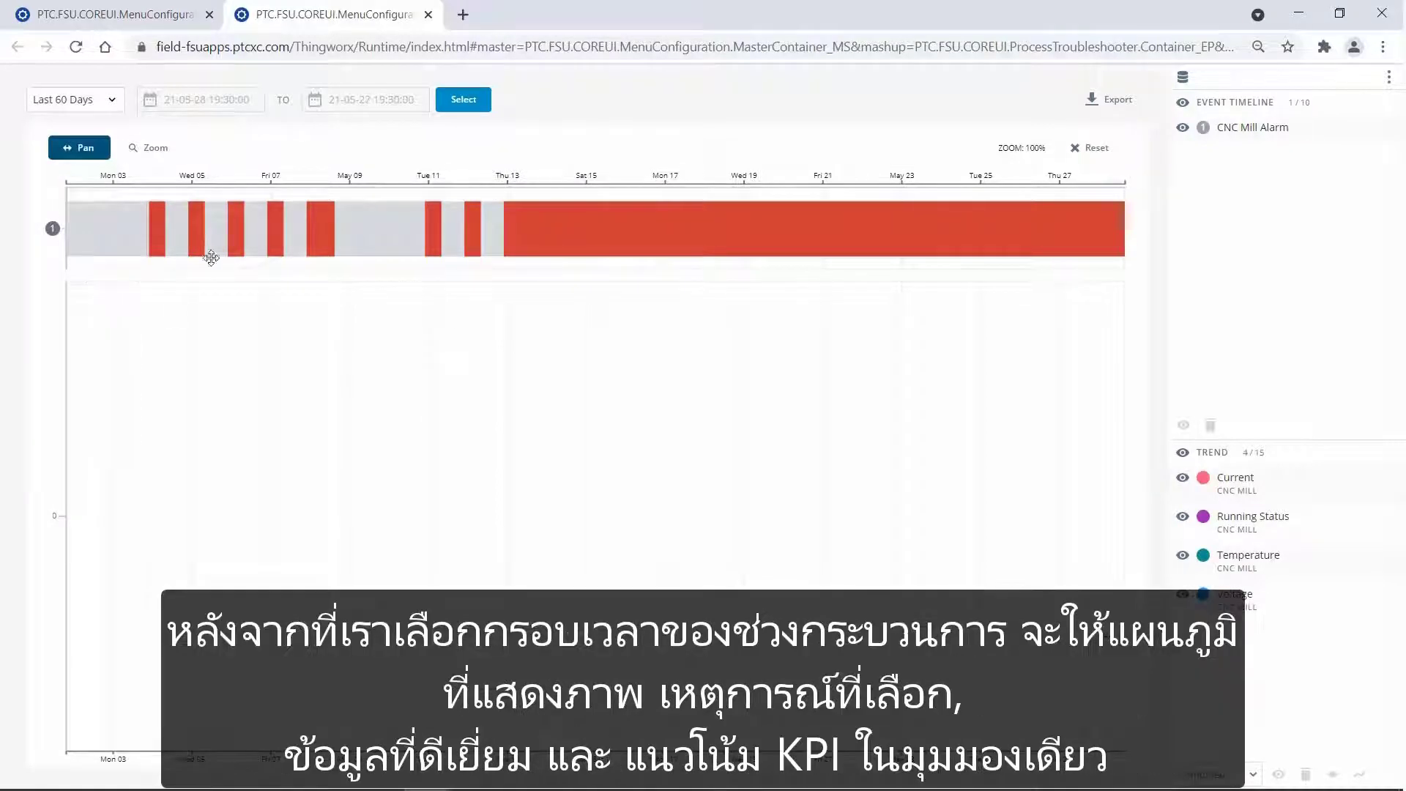
left_click(480, 105)
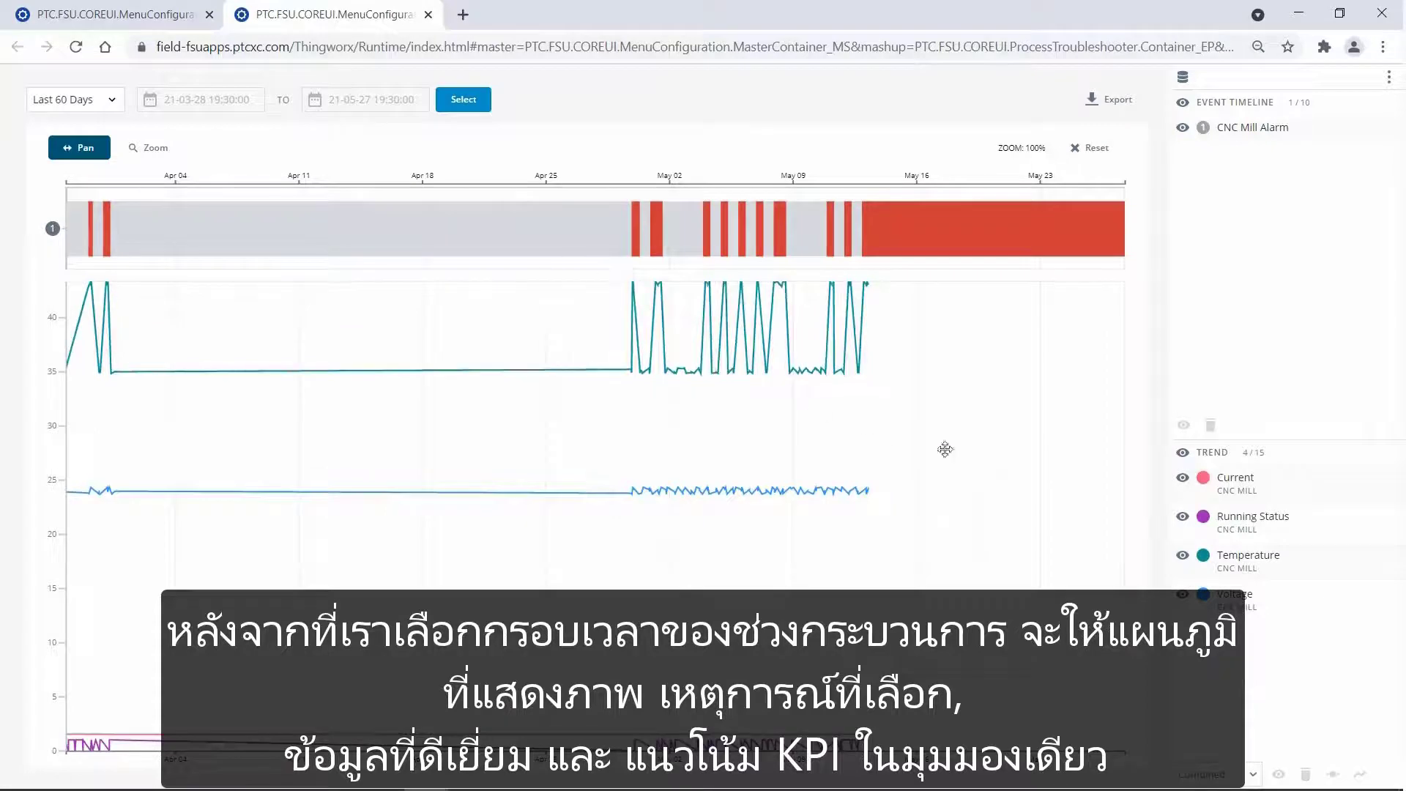
Highlight the Current trend and turn on data point markers for the trend lines
left_click(1266, 491)
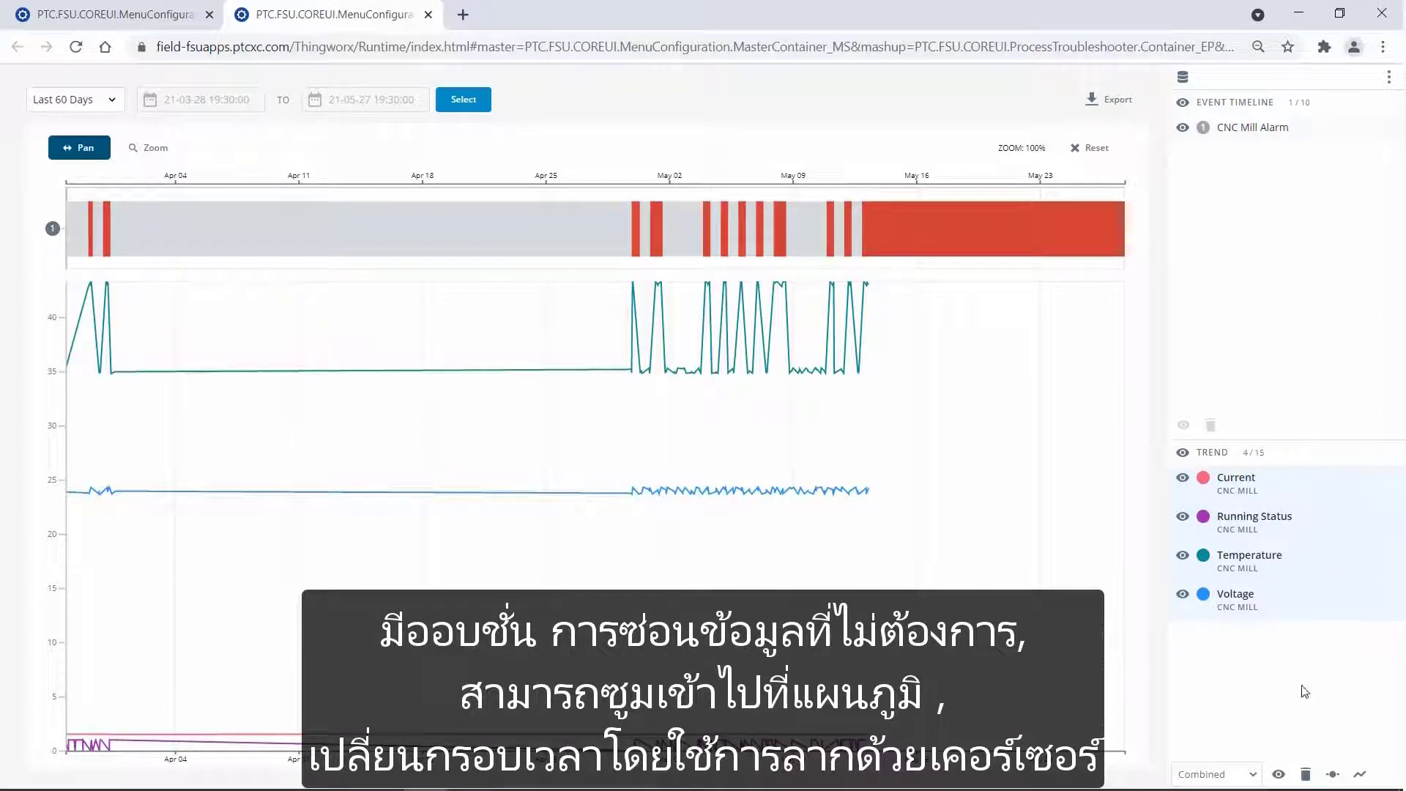
left_click(1334, 775)
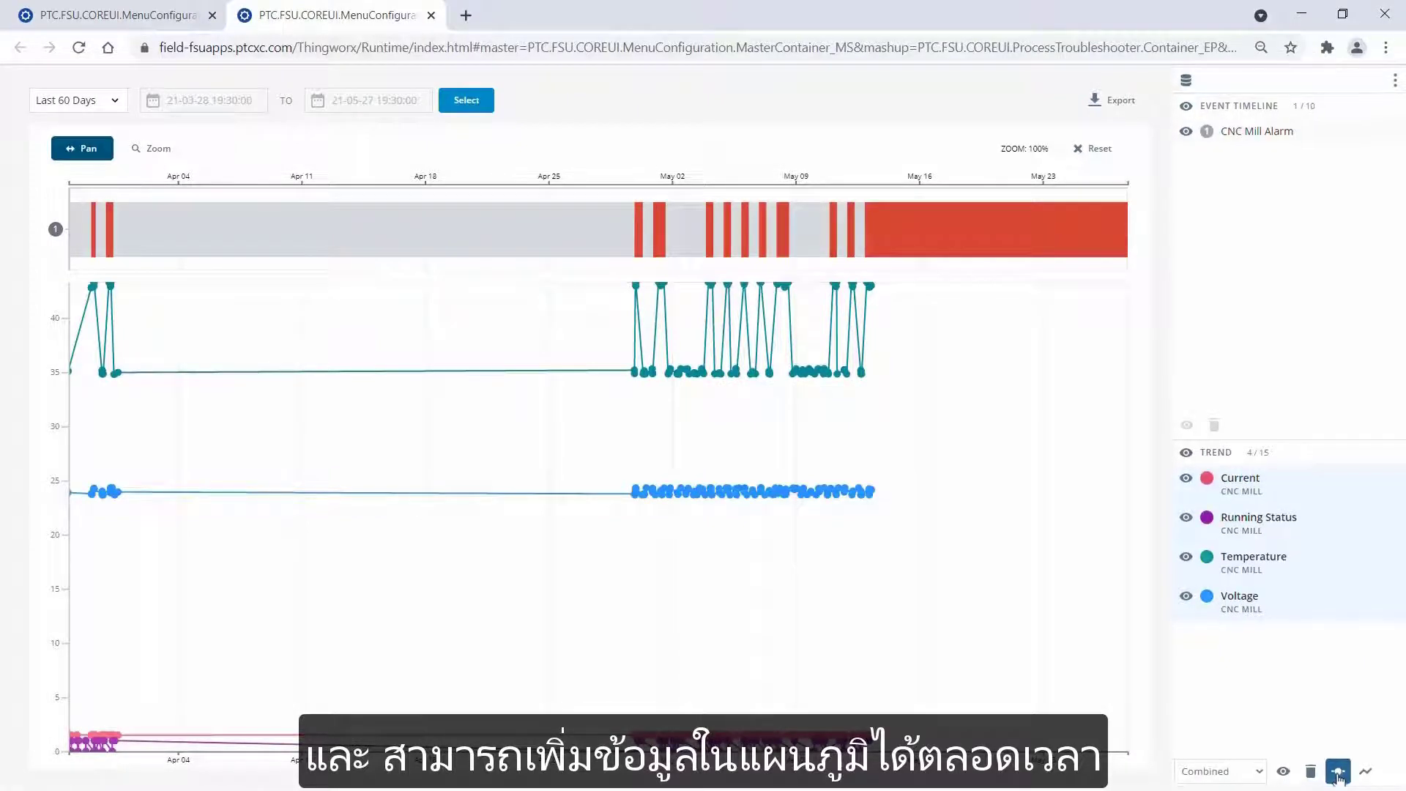
Browse Boston > Engine Production > Component Production Area > Part Production Line and select CNC Mill as data source
left_click(1185, 87)
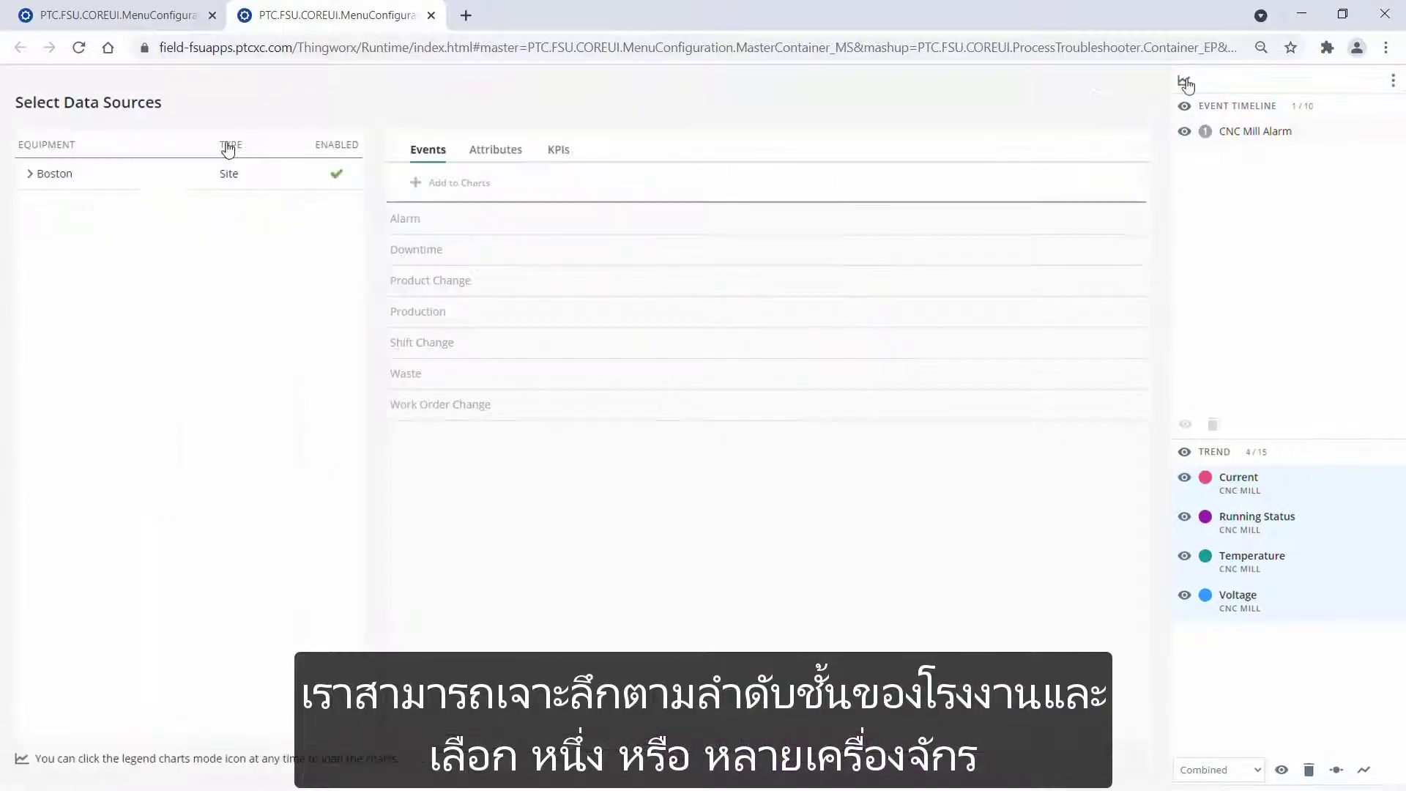
left_click(31, 176)
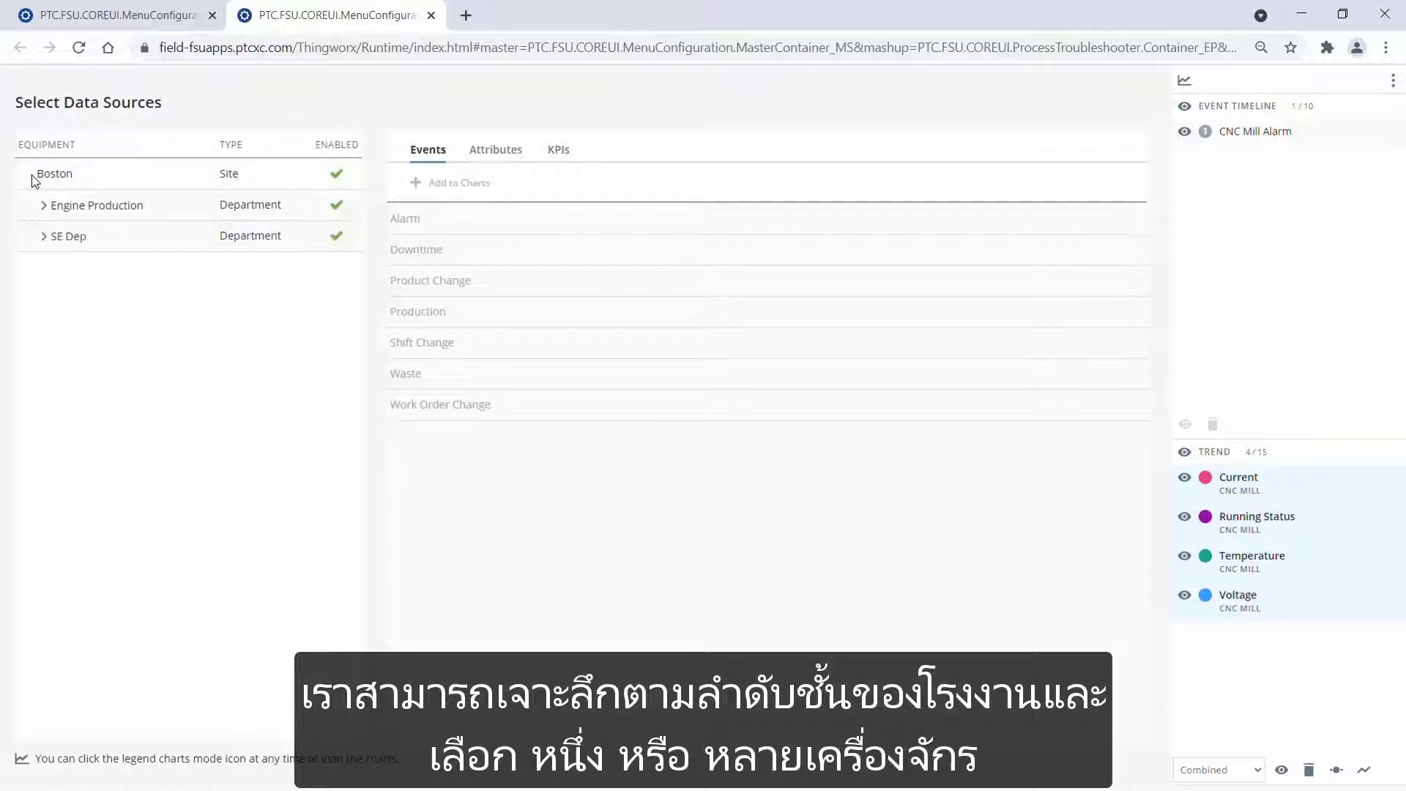
left_click(44, 207)
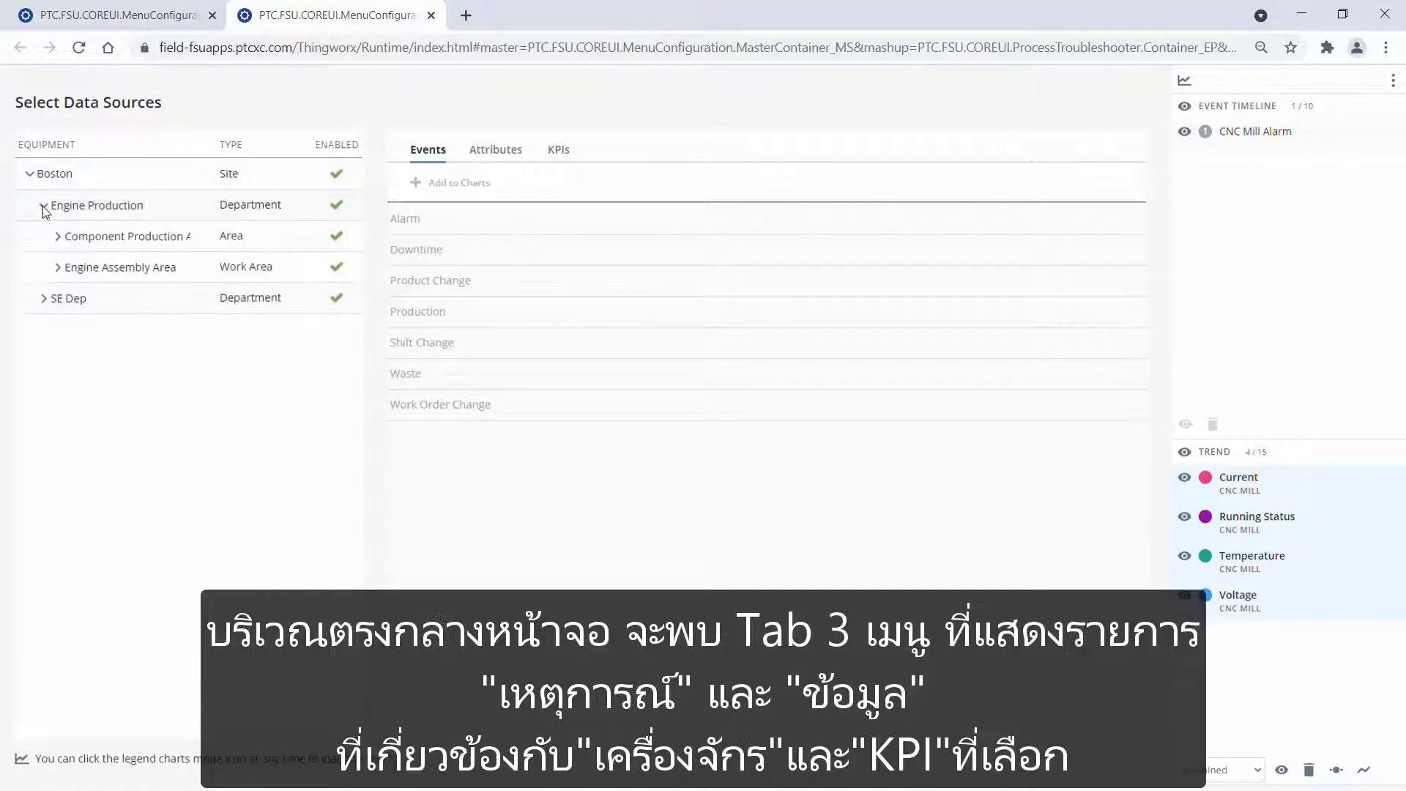
left_click(59, 238)
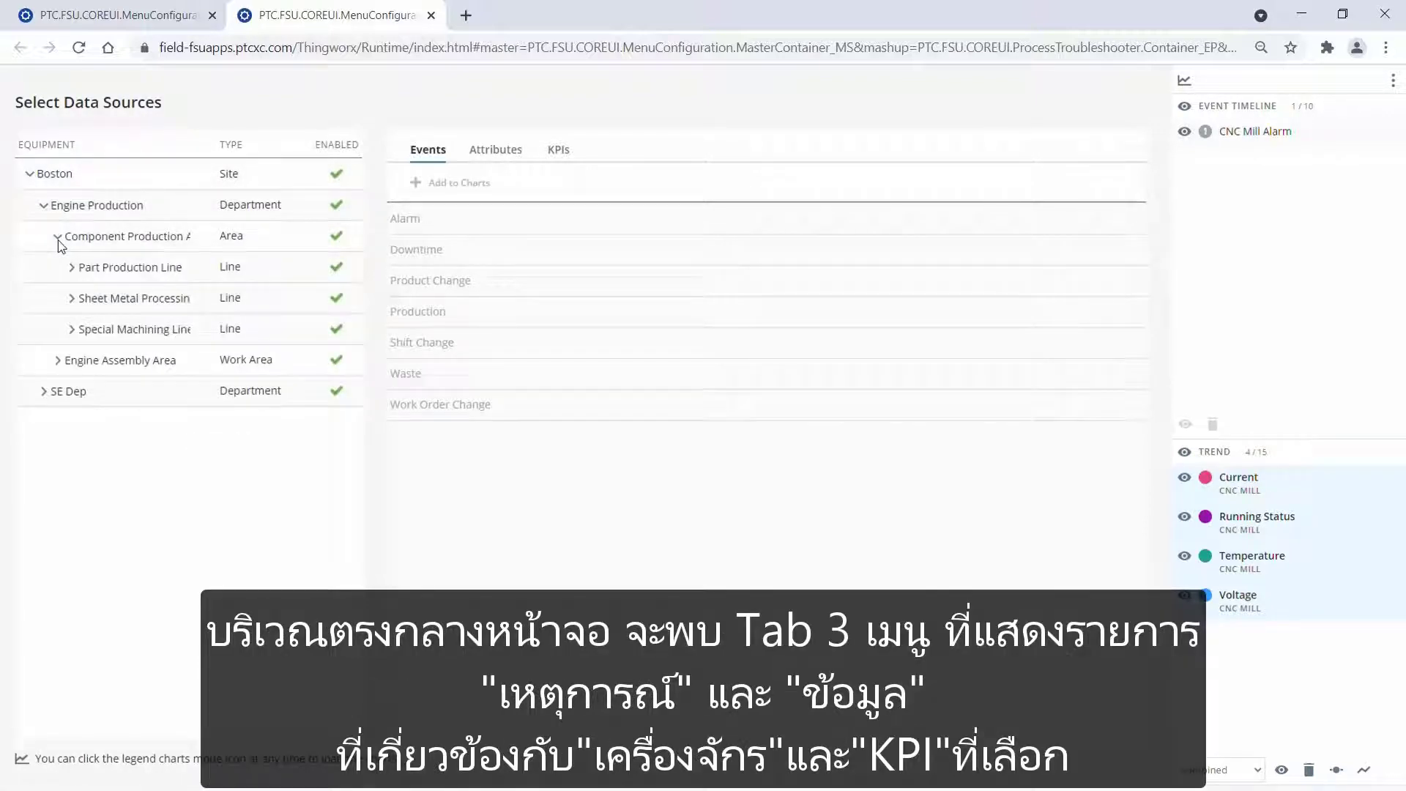
left_click(73, 269)
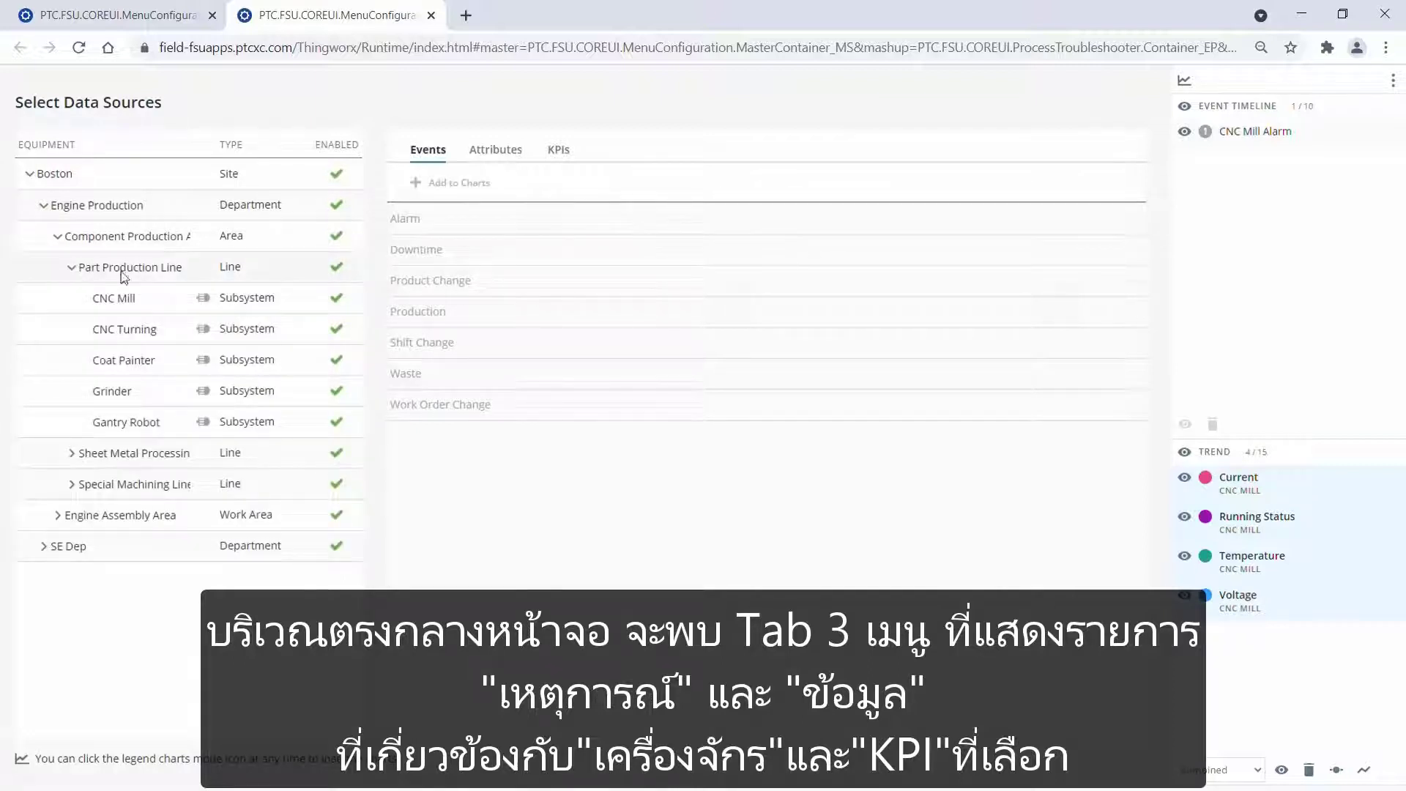
left_click(134, 301)
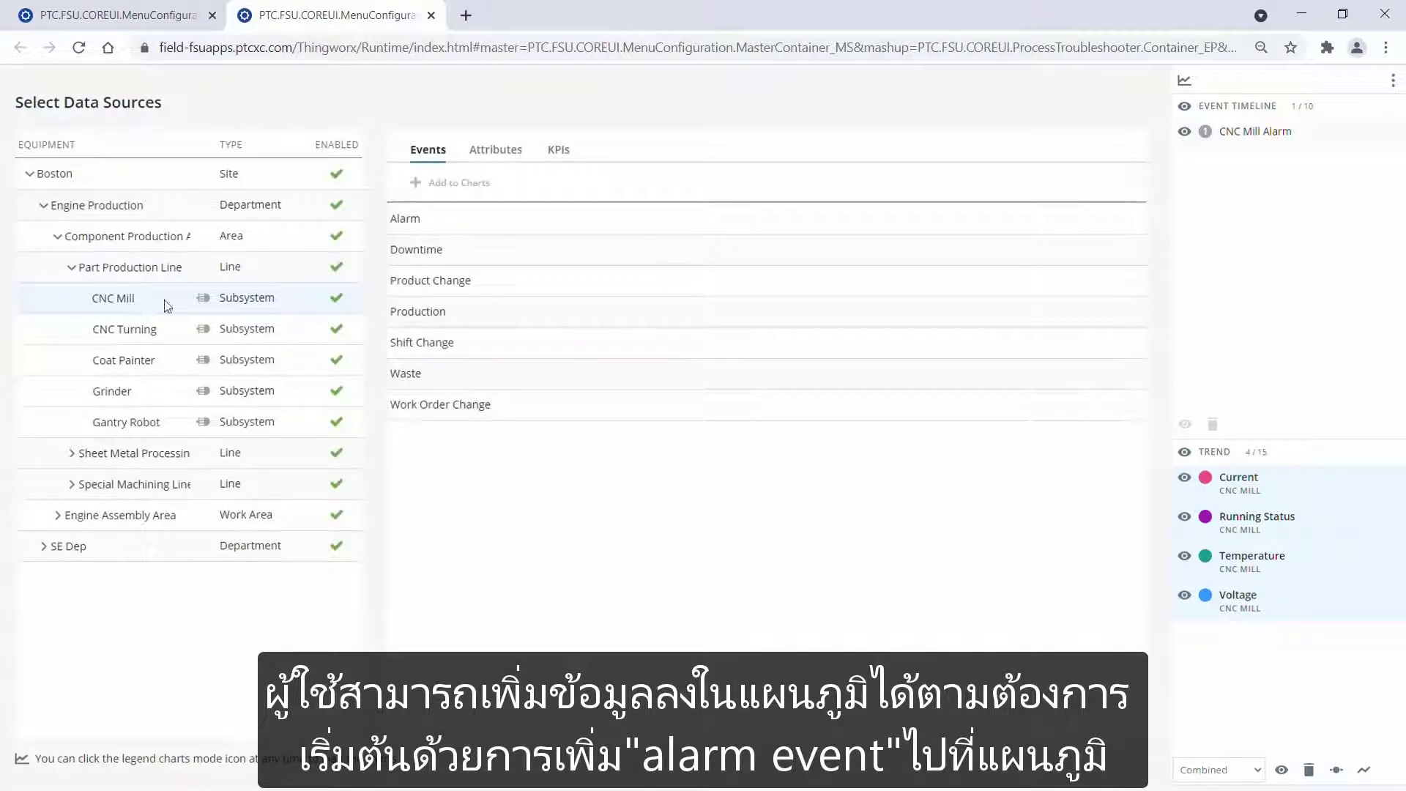
Add CNC Mill's Alarm event to the charts and select its Current, Temperature and Voltage attributes
left_click(404, 220)
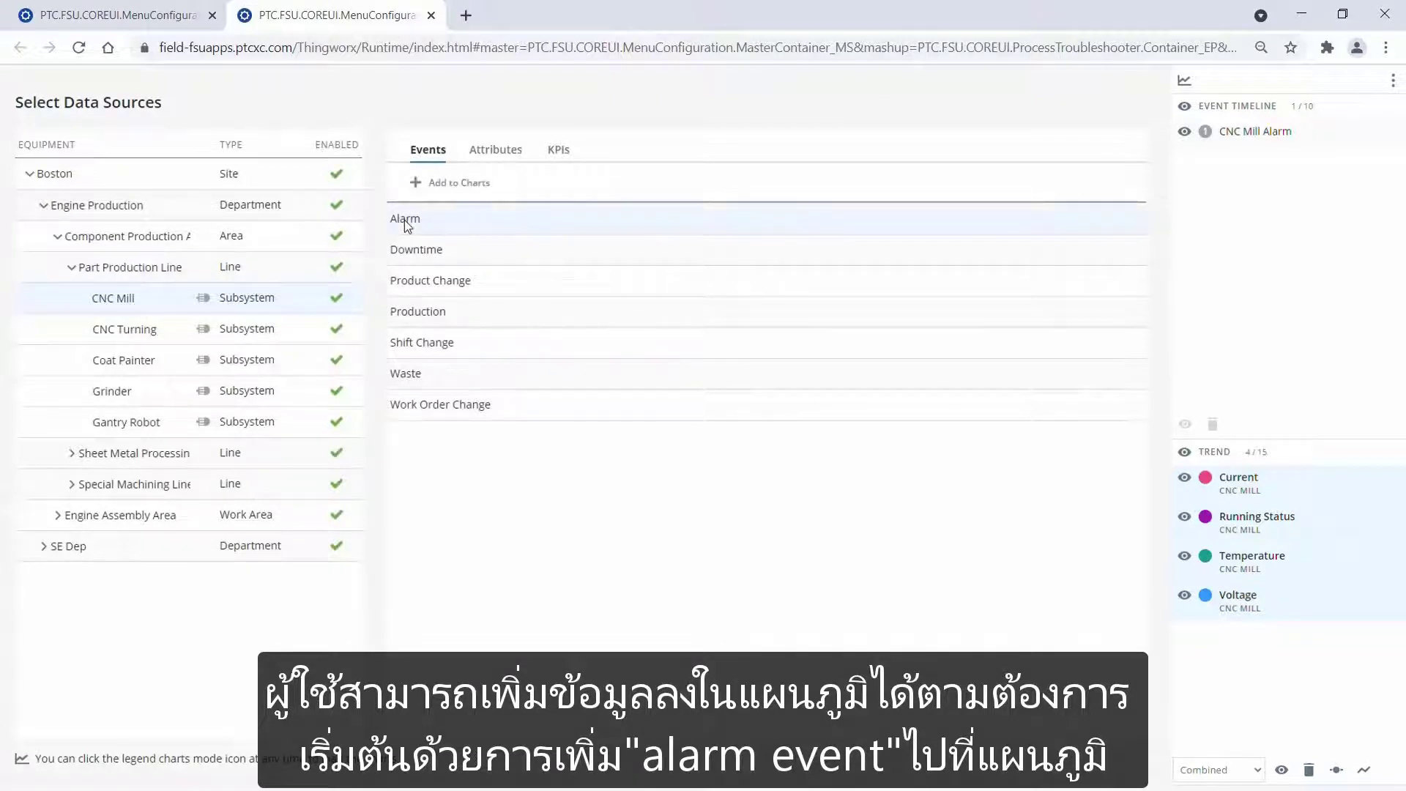
left_click(444, 191)
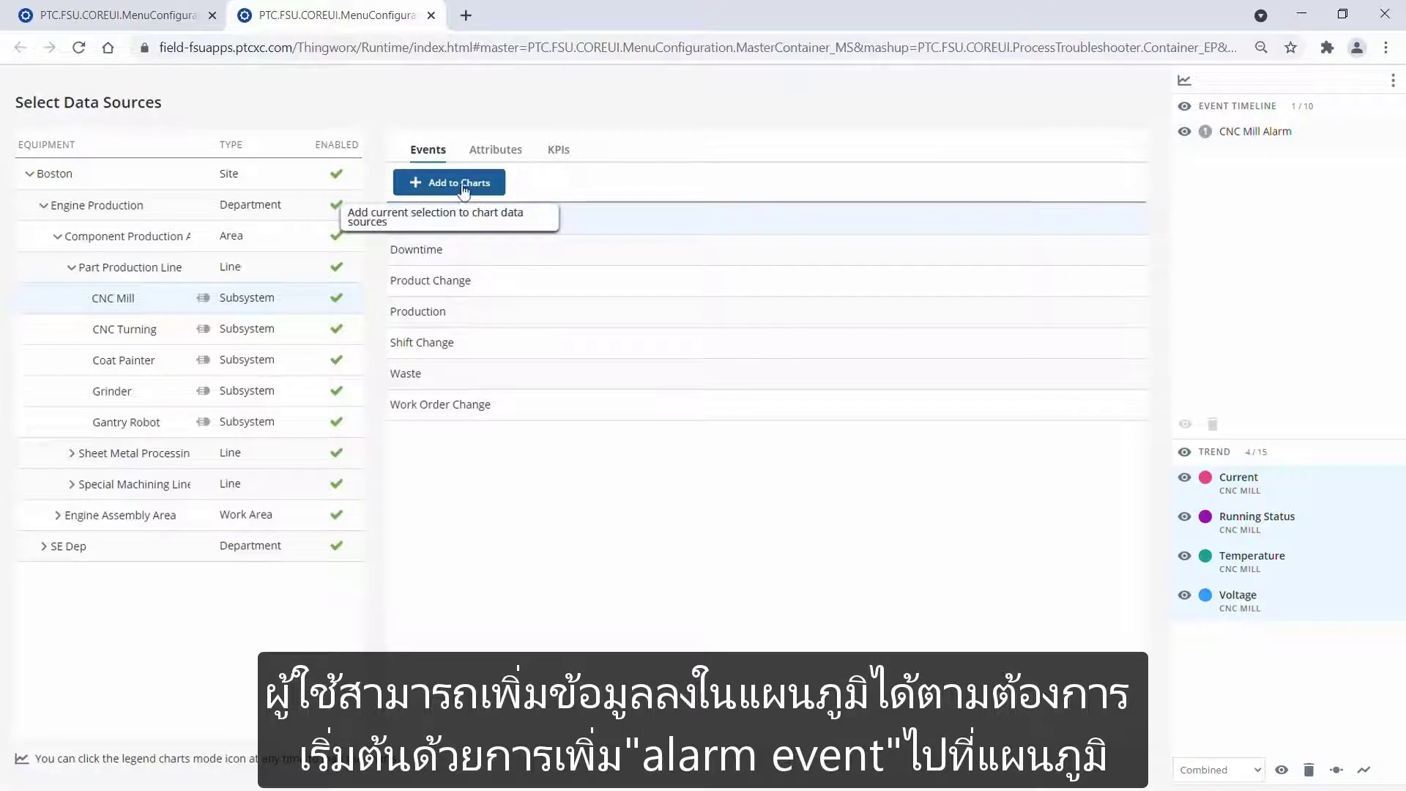
left_click(491, 152)
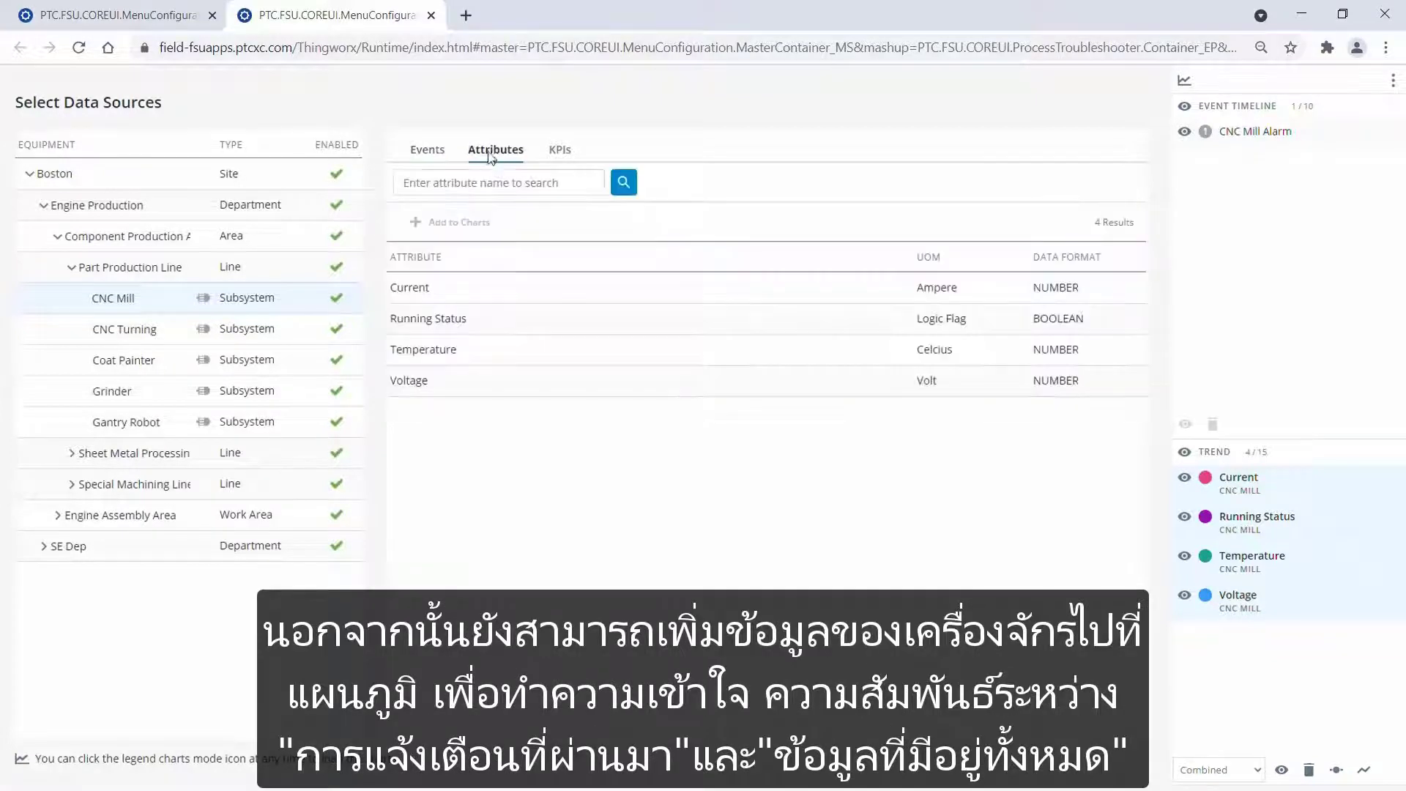
left_click(427, 287)
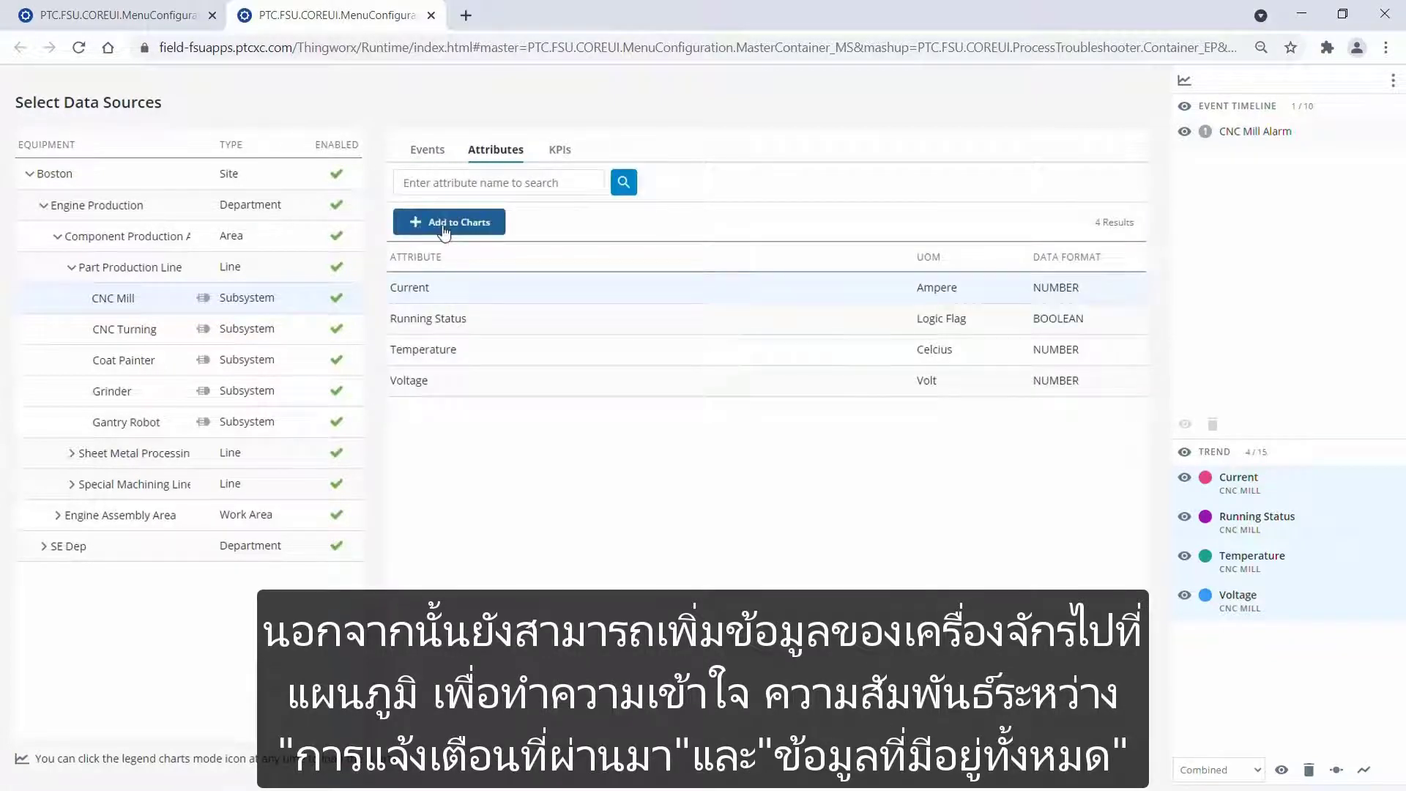
left_click(430, 351)
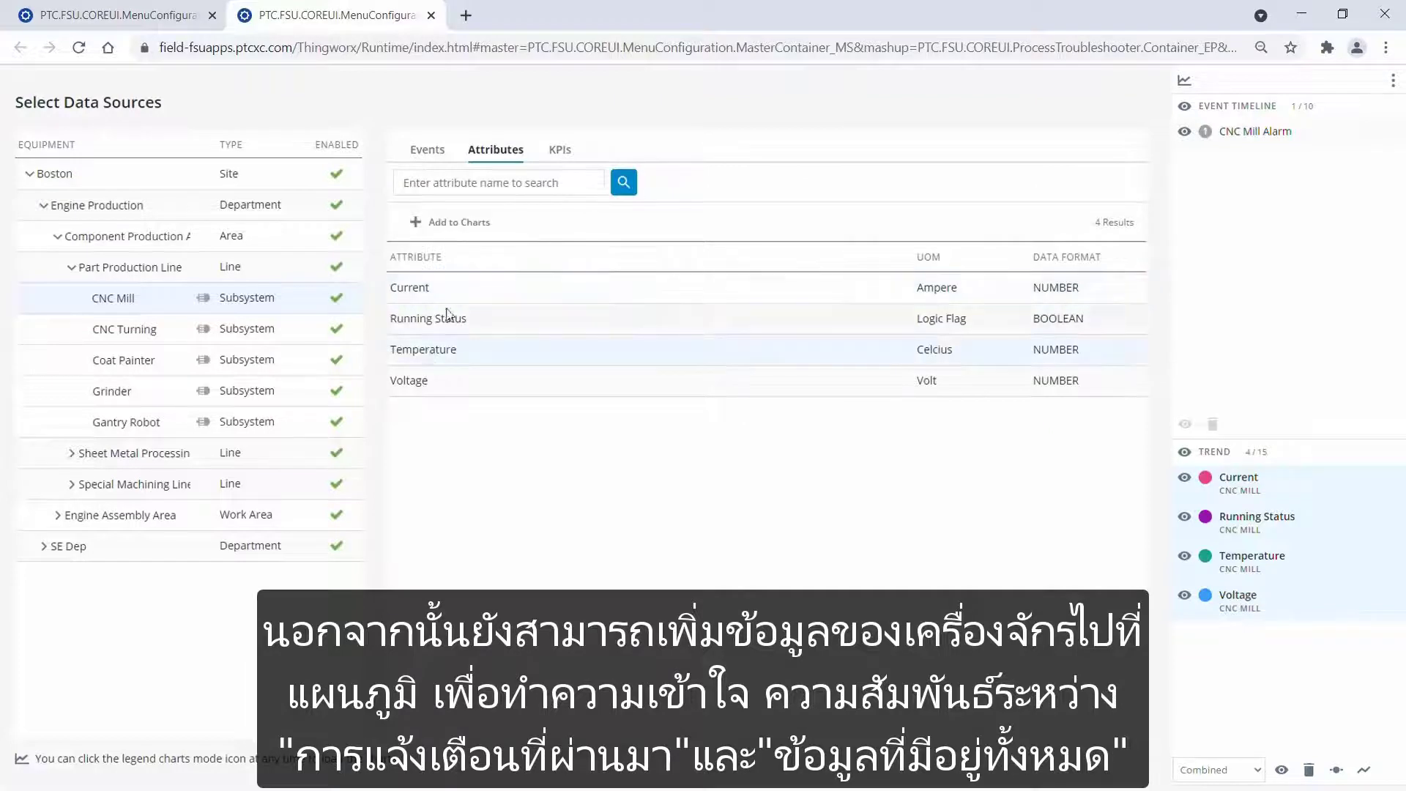
left_click(449, 381)
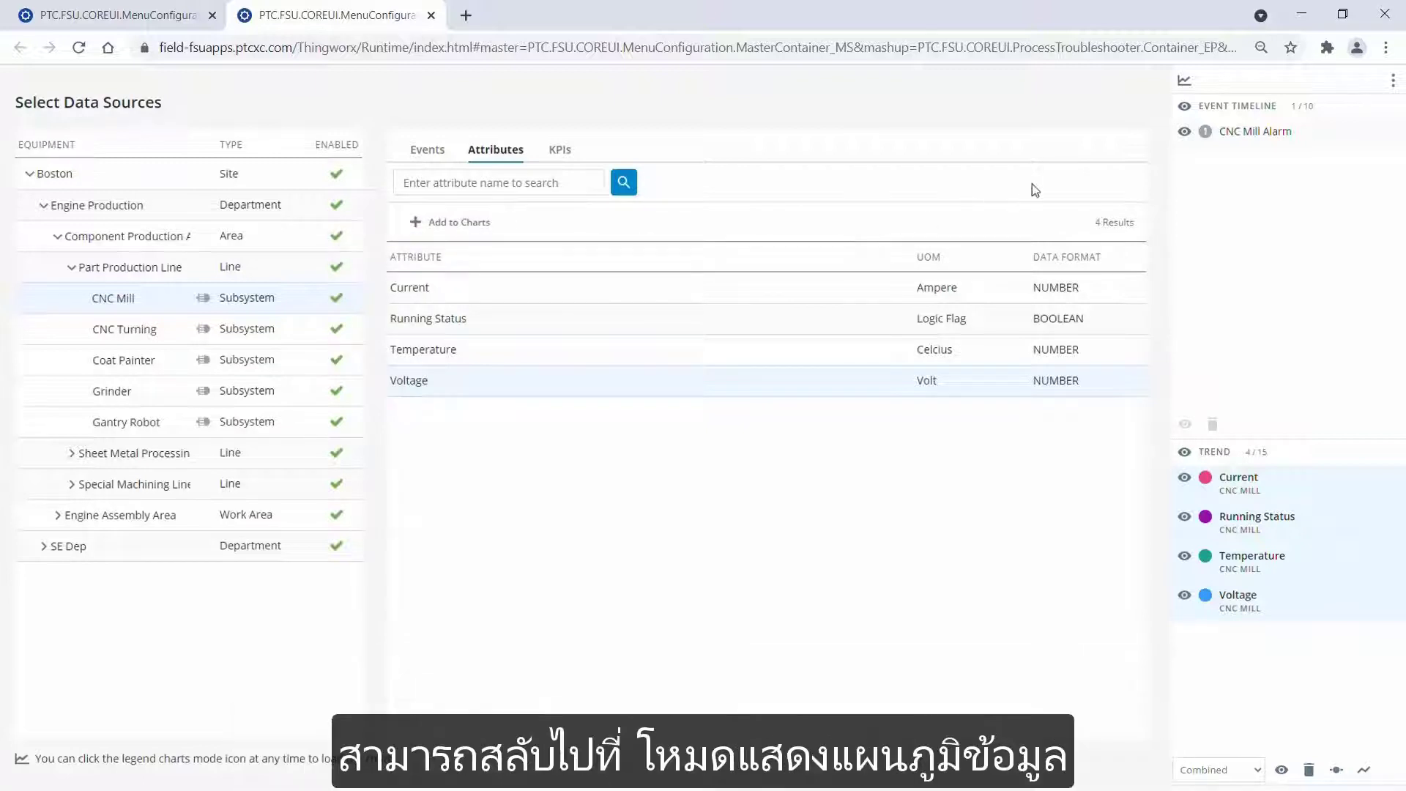
Return to the chart view and choose Last 60 Days as the time range
left_click(1186, 82)
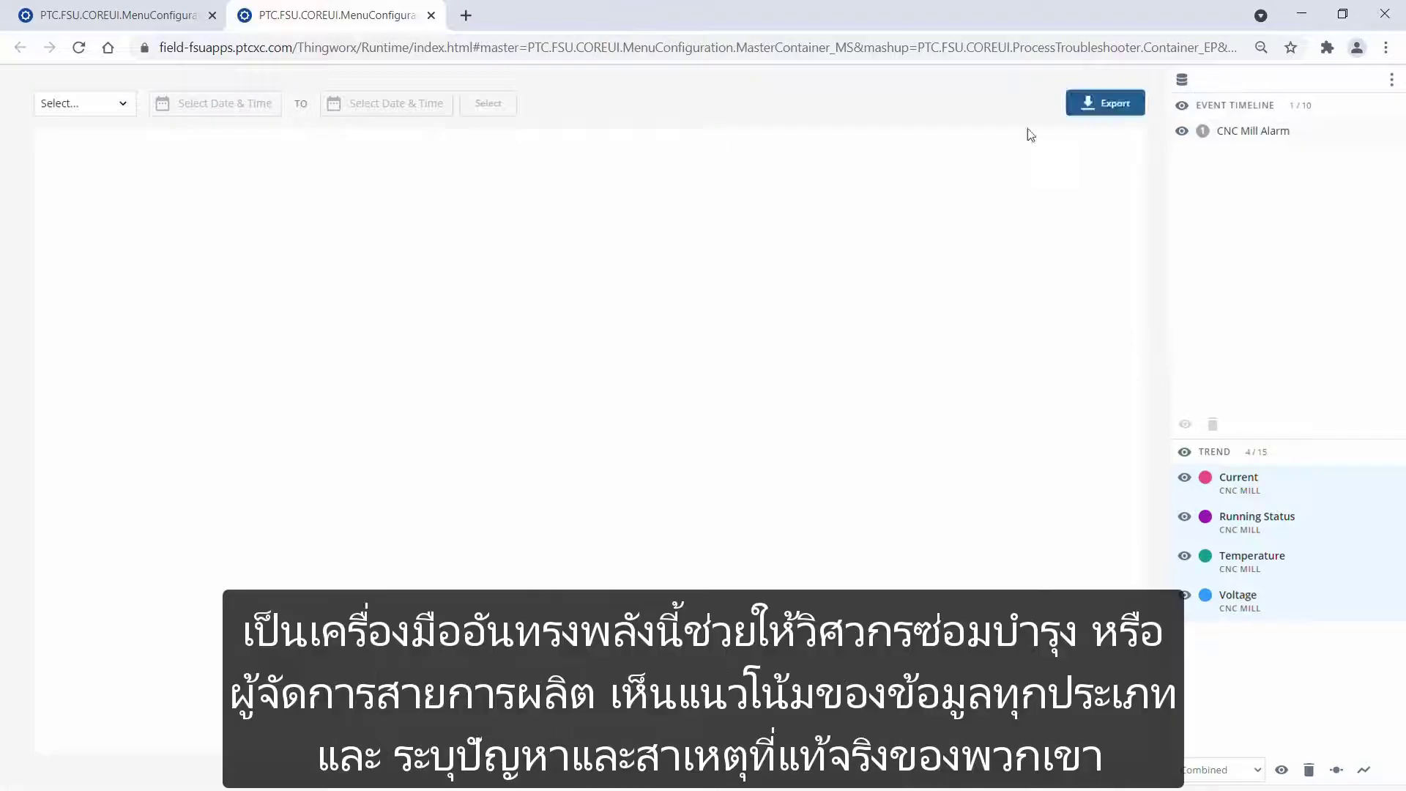
left_click(122, 110)
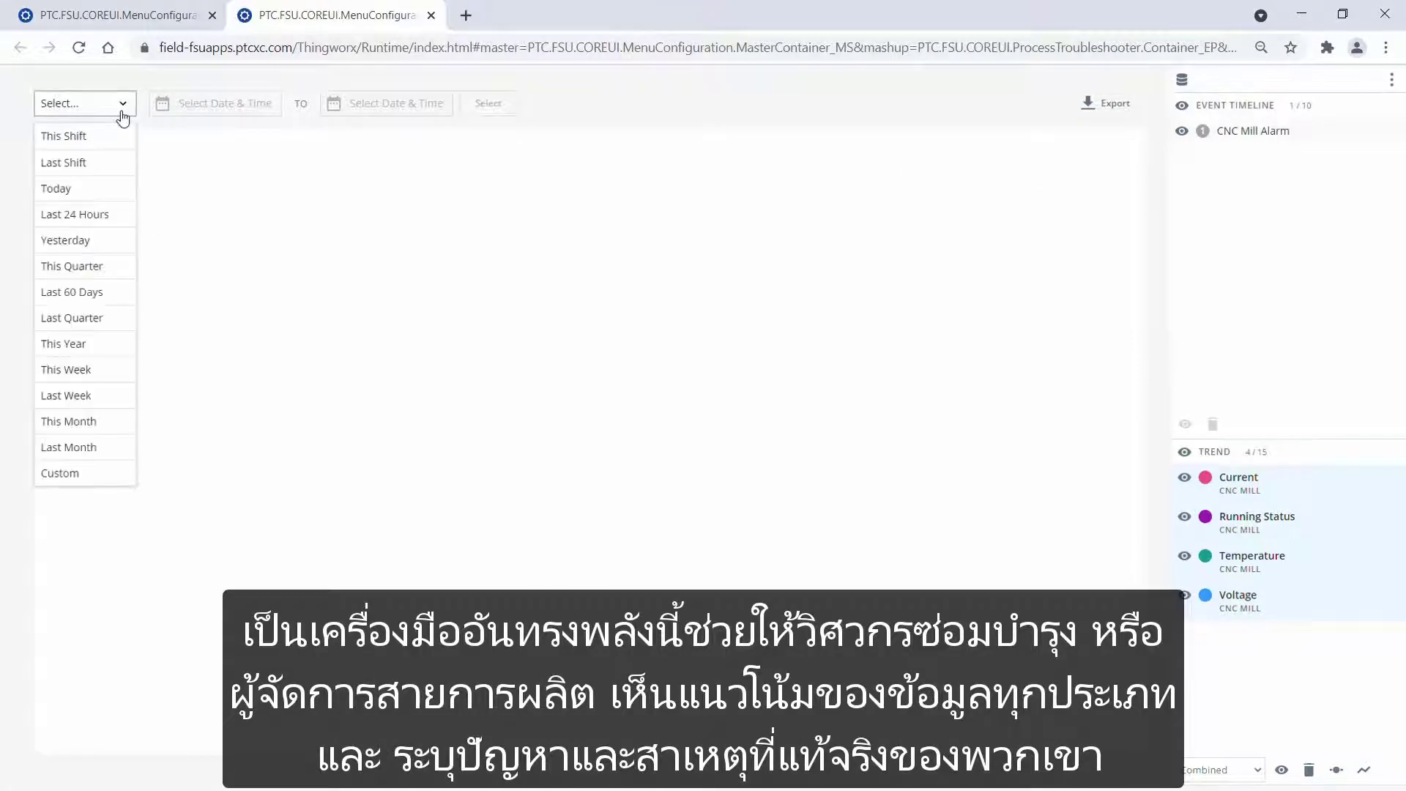
left_click(101, 293)
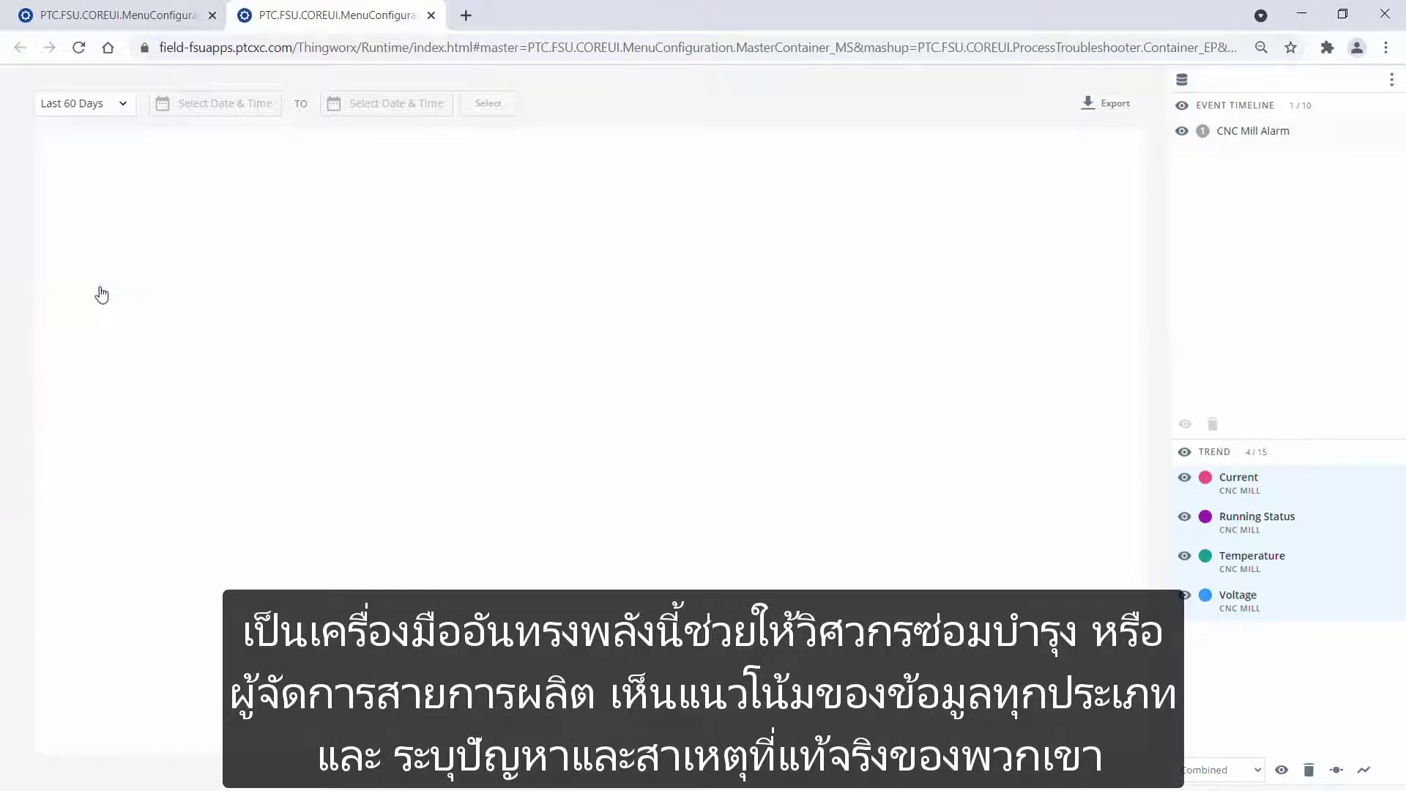
Load the 60-day chart, then filter Alarm Events to New and pick CNC Mill Temperature TooHigh
left_click(489, 105)
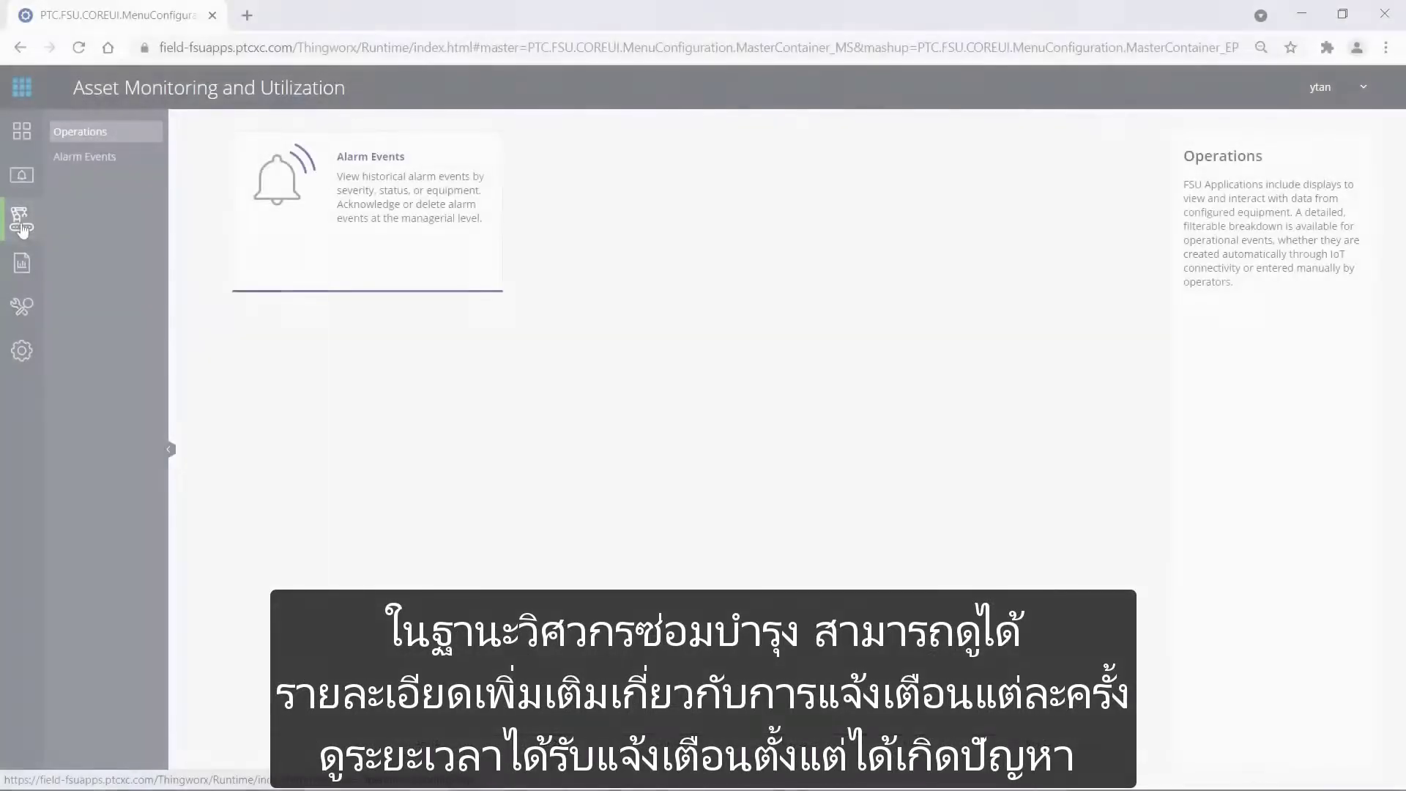
left_click(357, 208)
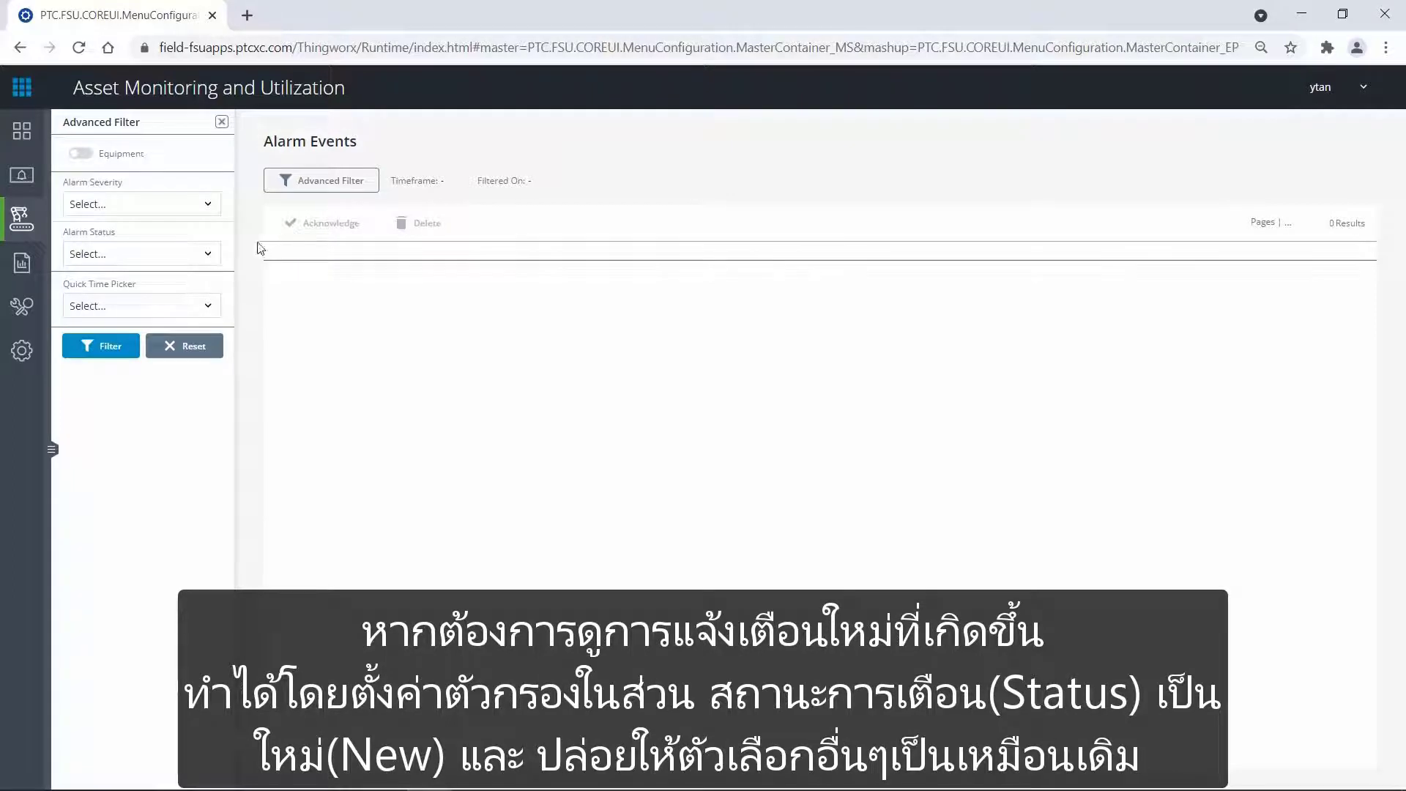
left_click(206, 255)
left_click(189, 310)
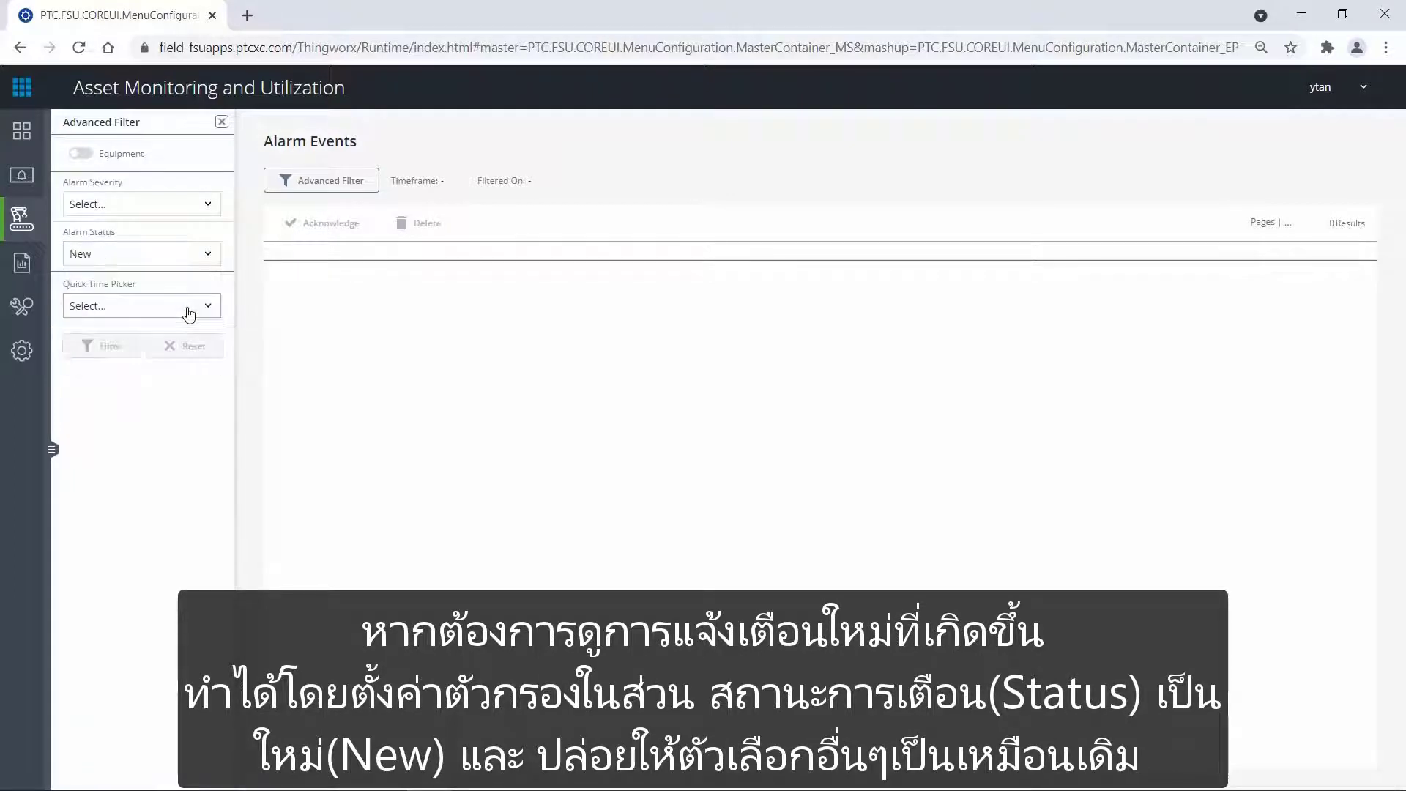
left_click(117, 351)
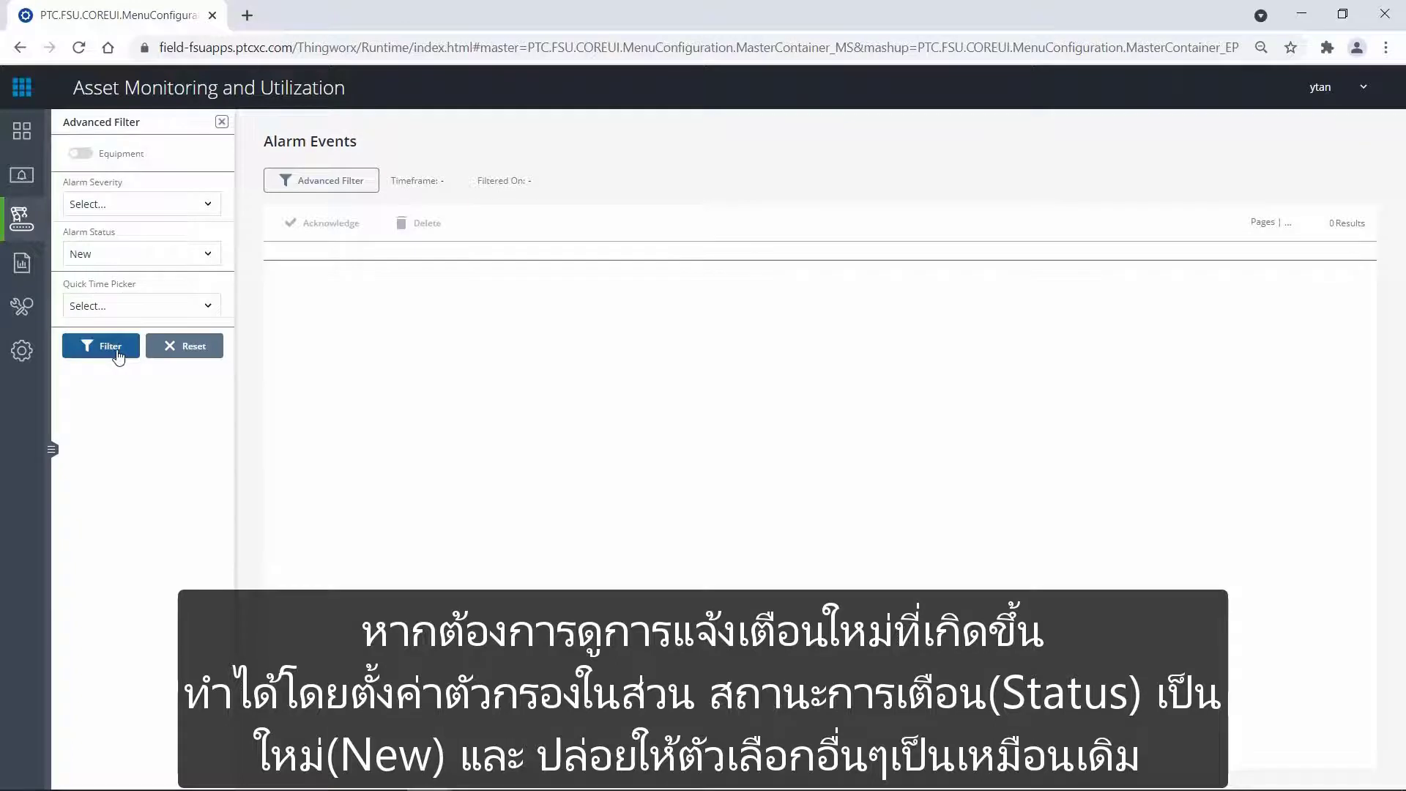
left_click(188, 290)
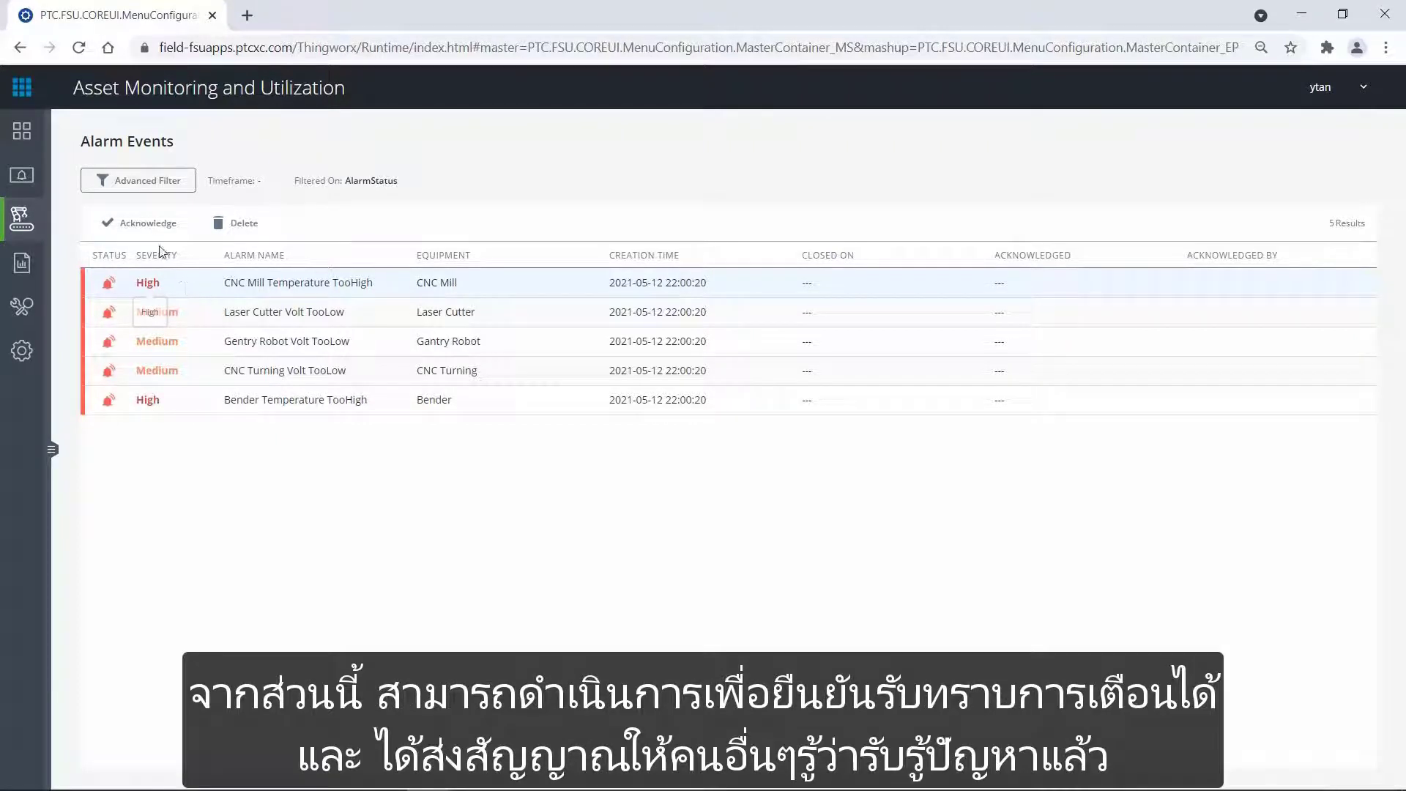
Acknowledge the CNC Mill Temperature TooHigh alarm after reviewing its condition and value in Details
left_click(145, 228)
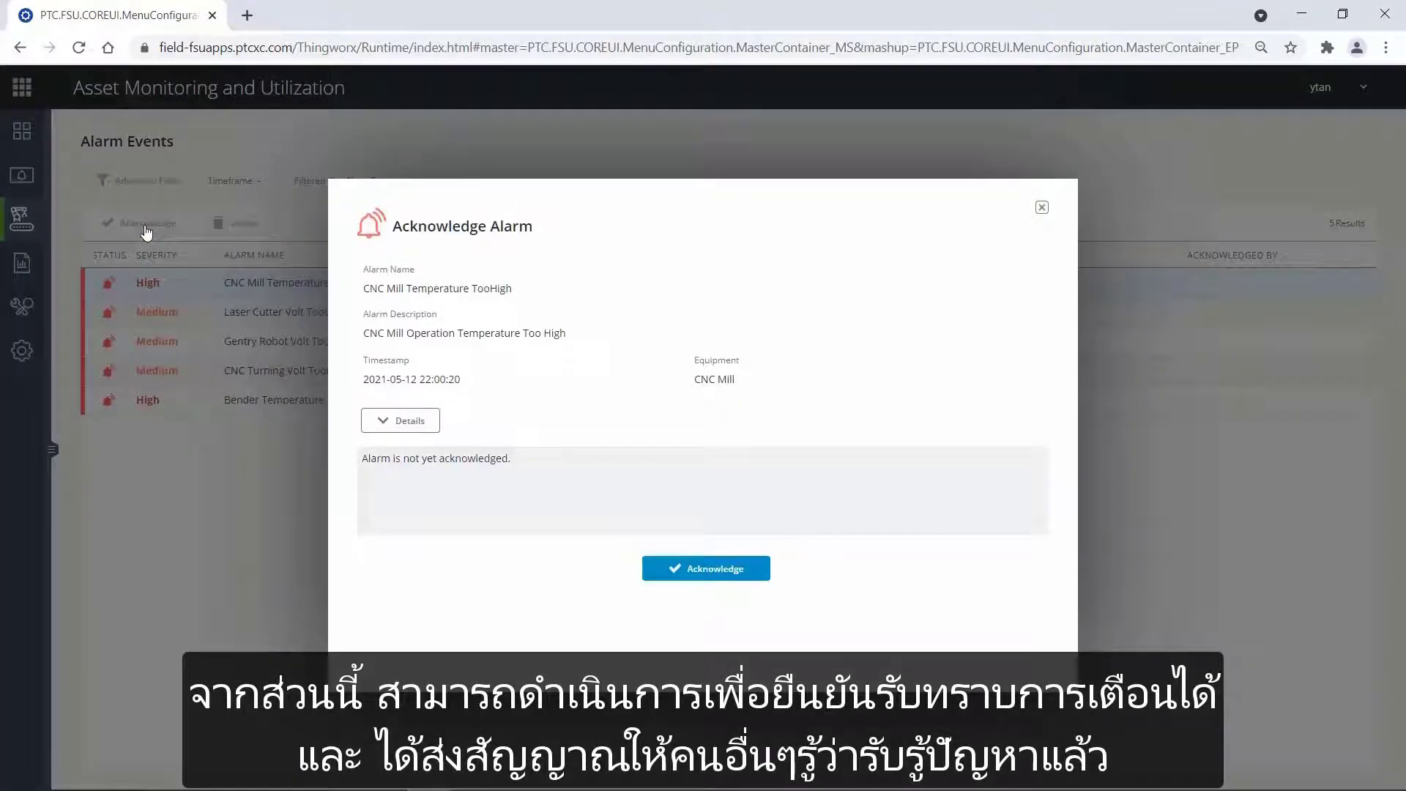
left_click(394, 422)
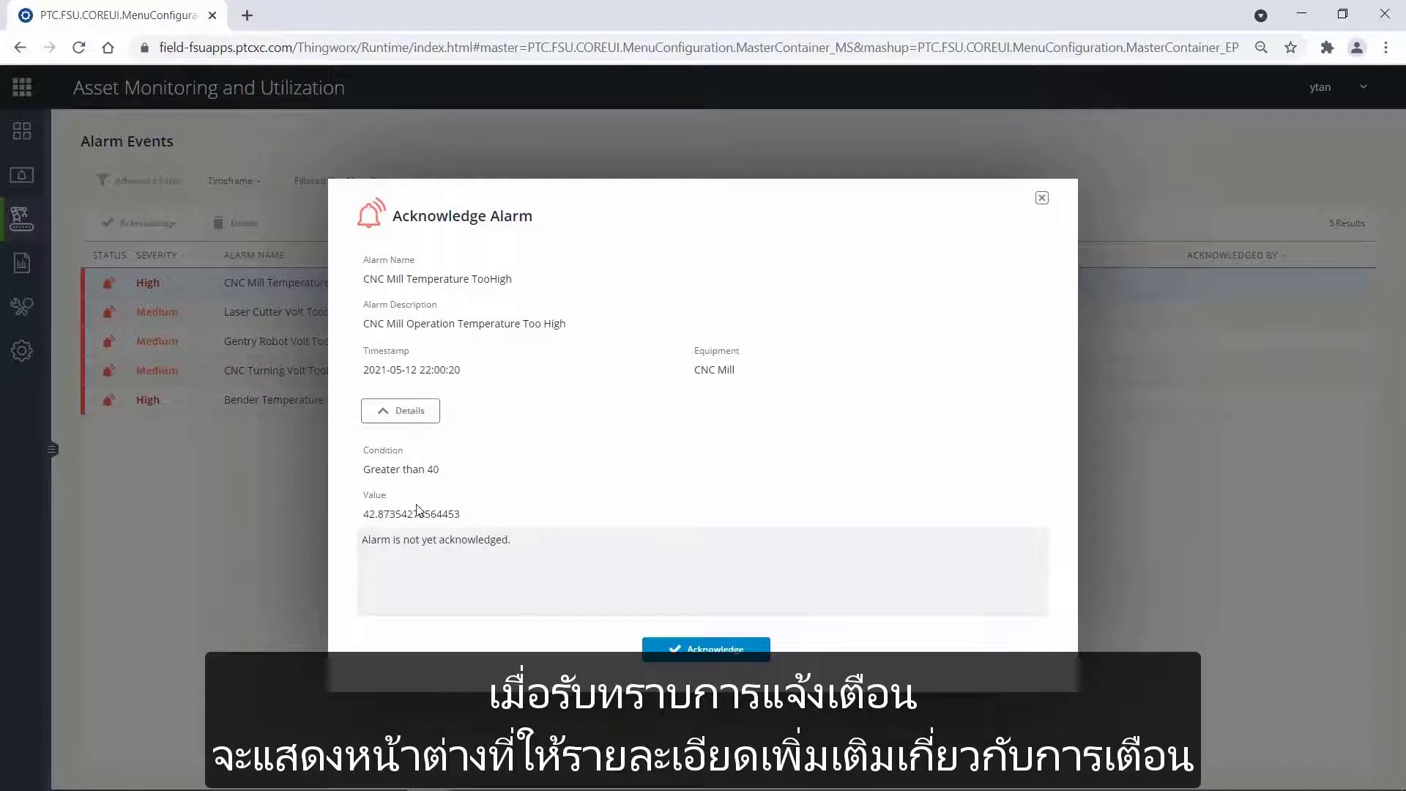
left_click(719, 648)
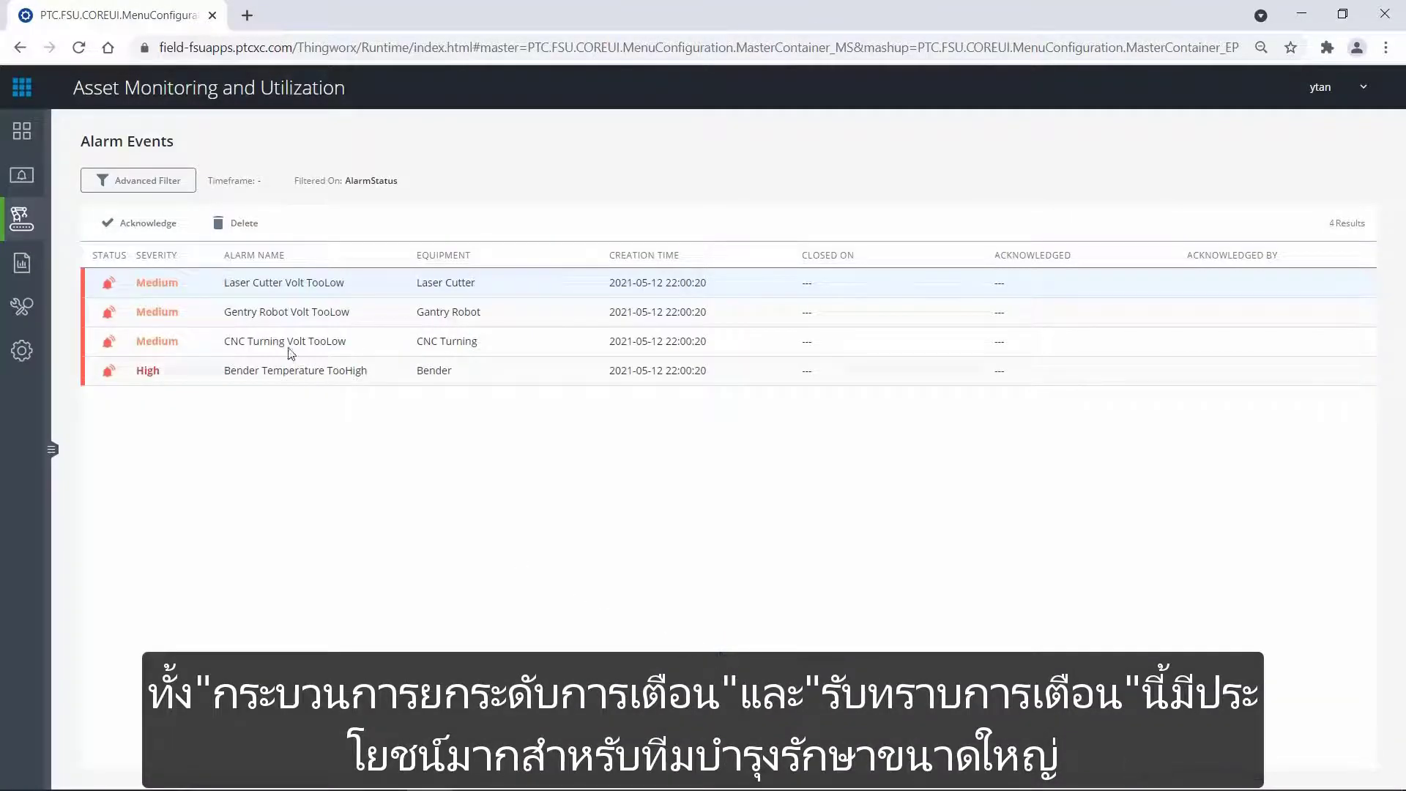
Filter Alarm Events by Alarm Status Acknowledged to show the two acknowledged alarms
left_click(154, 183)
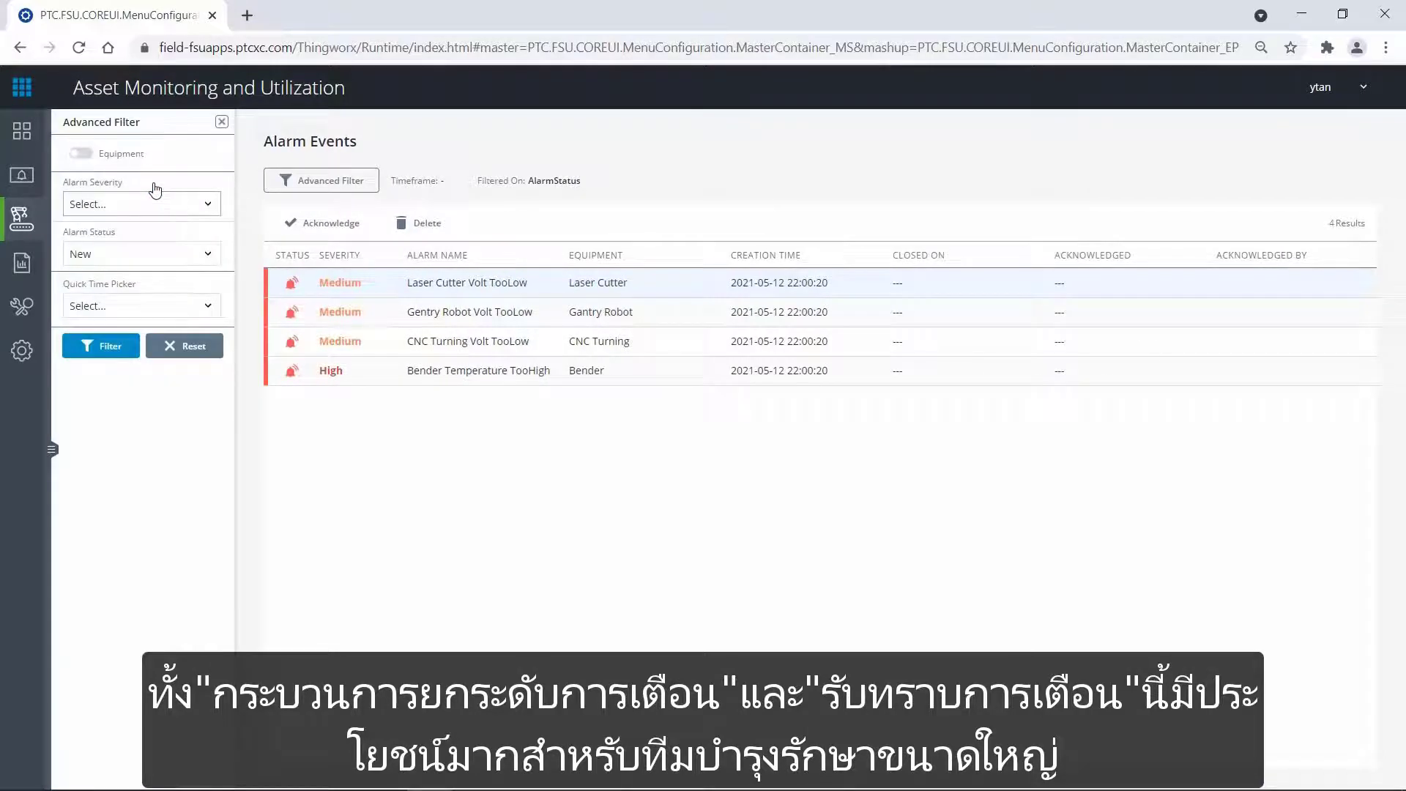
left_click(152, 253)
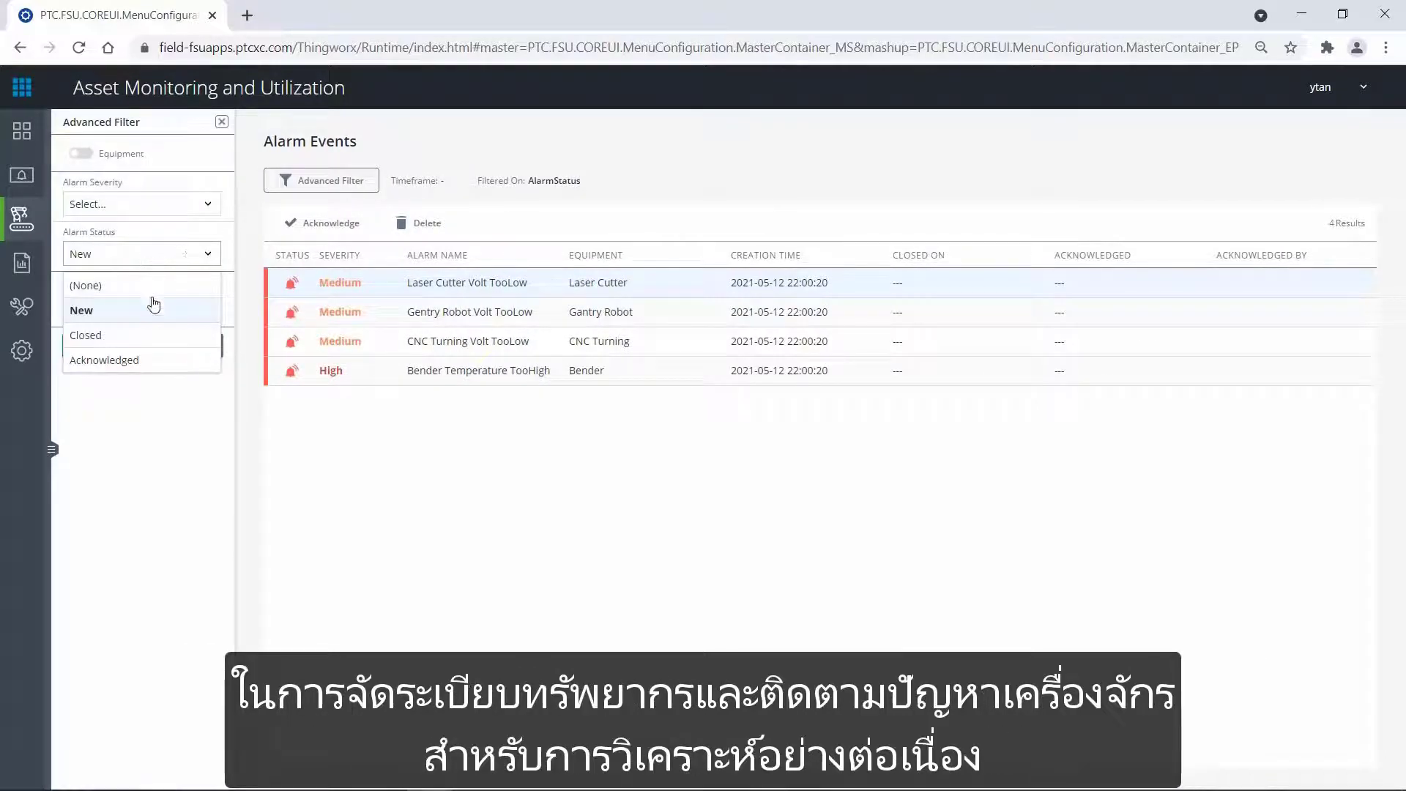
left_click(147, 360)
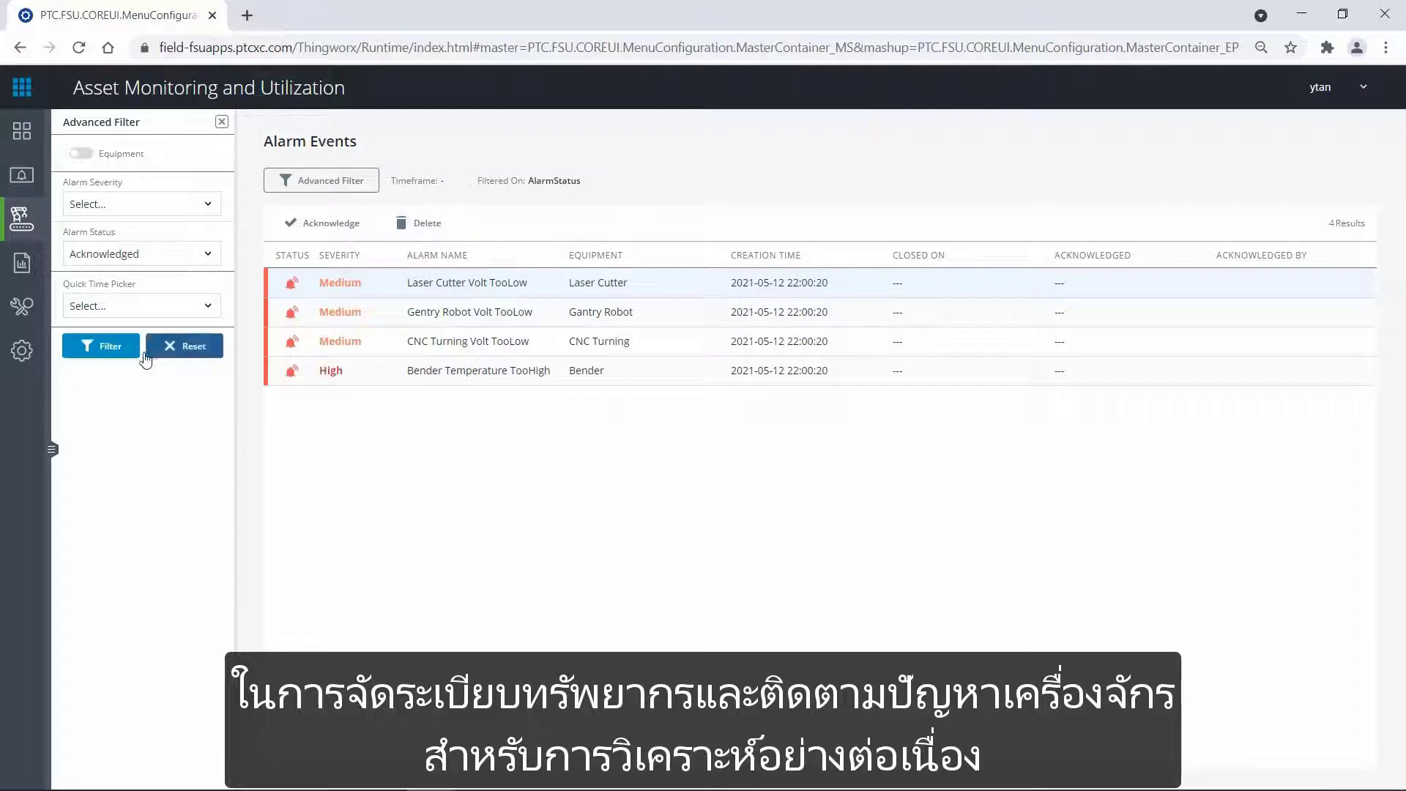
left_click(107, 352)
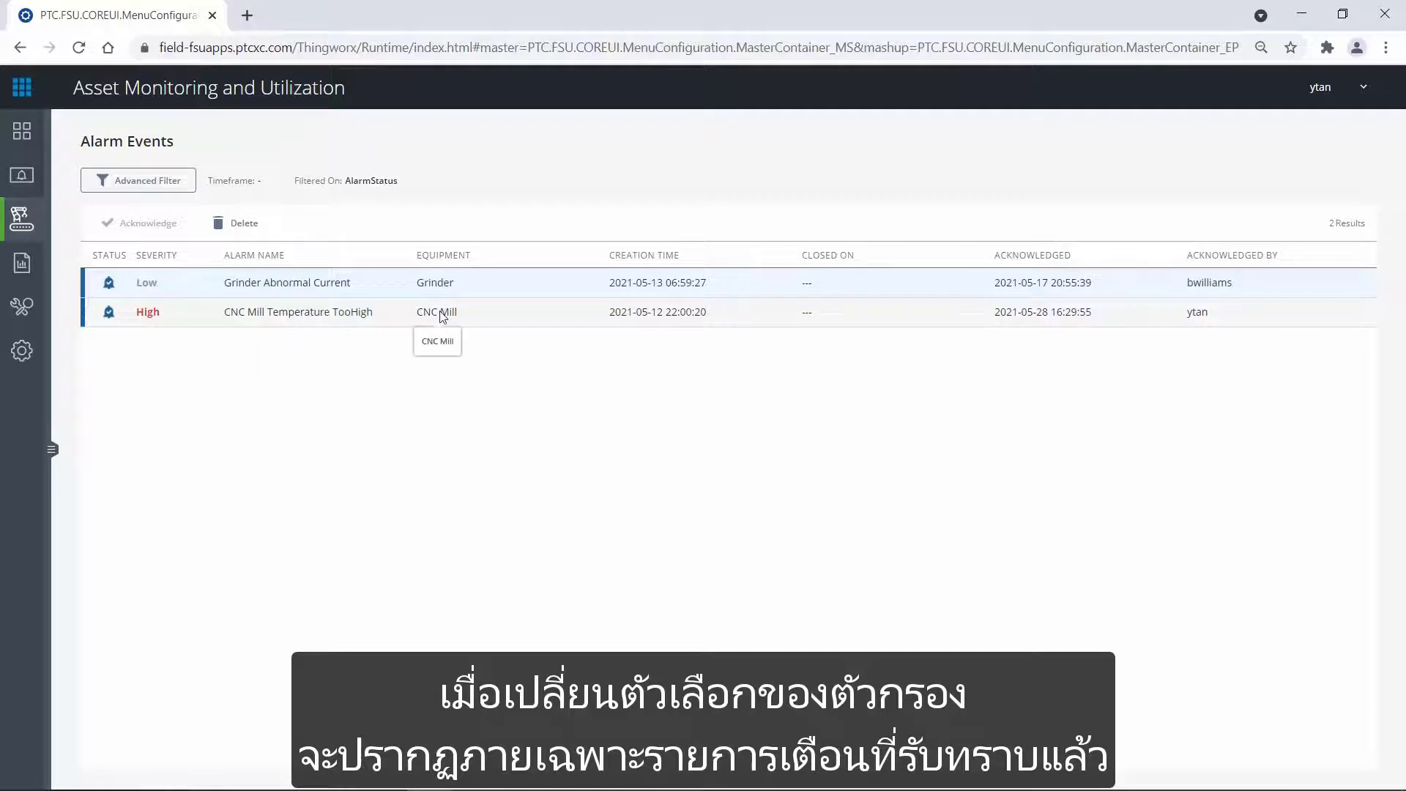
Change the Alarm Status filter to Closed, listing 1478 alarms
left_click(145, 185)
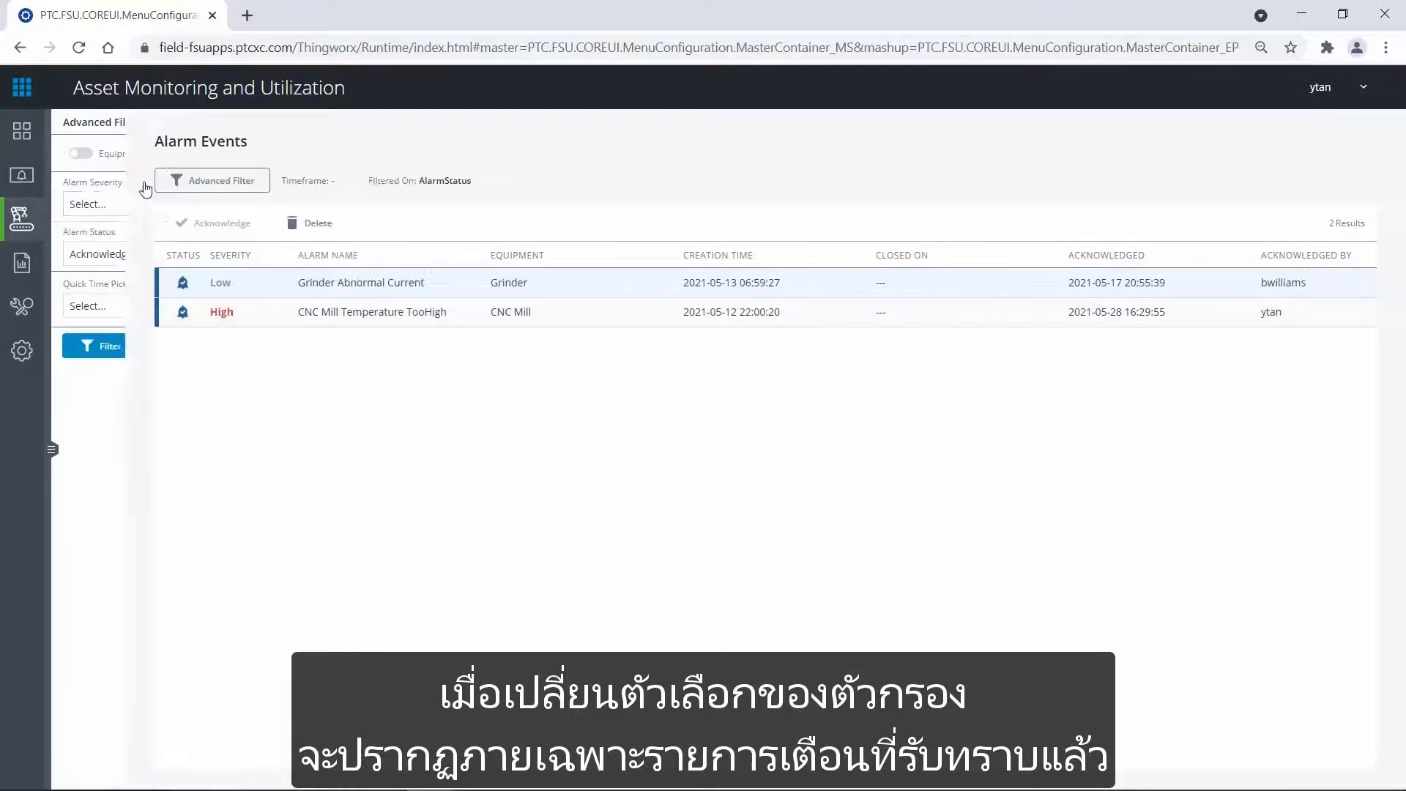
left_click(150, 253)
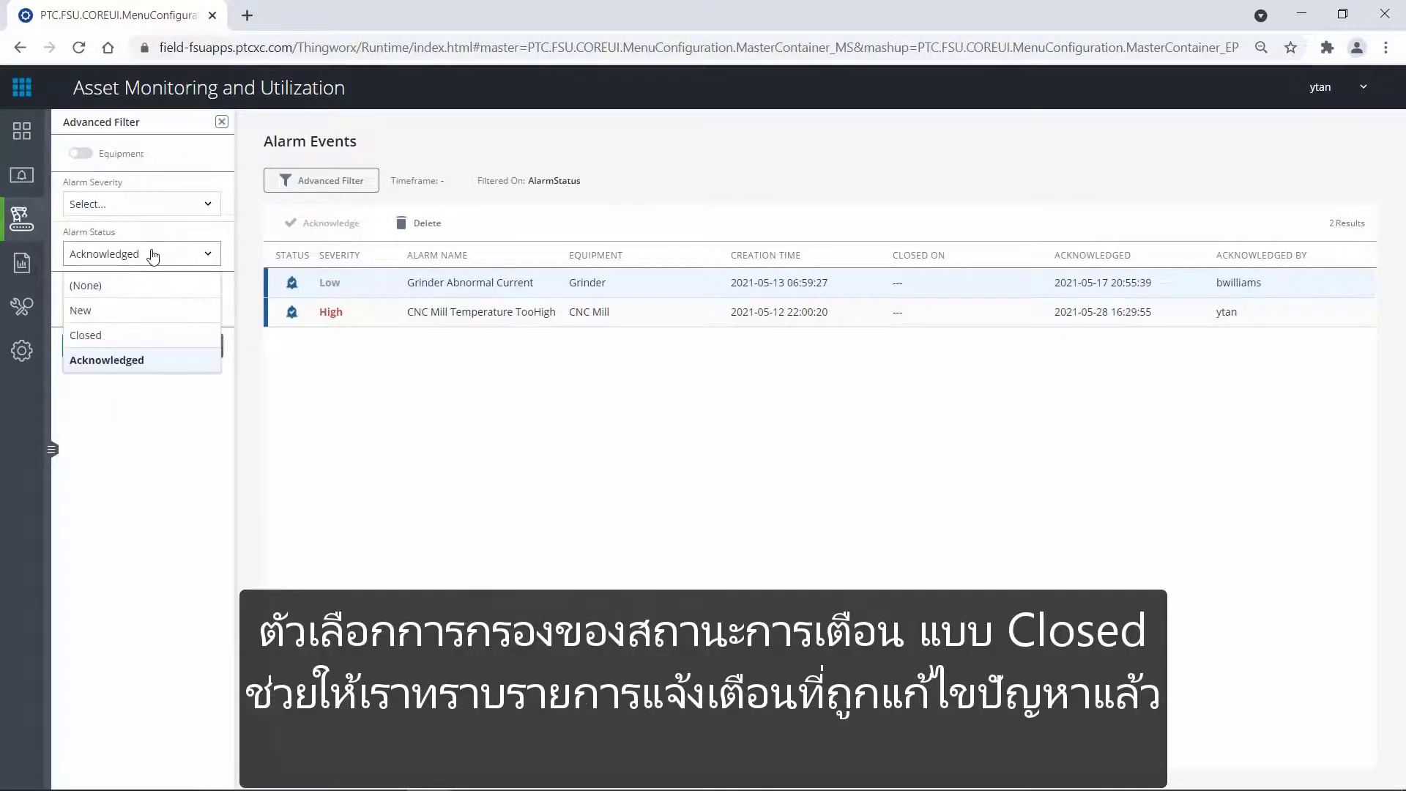
left_click(125, 335)
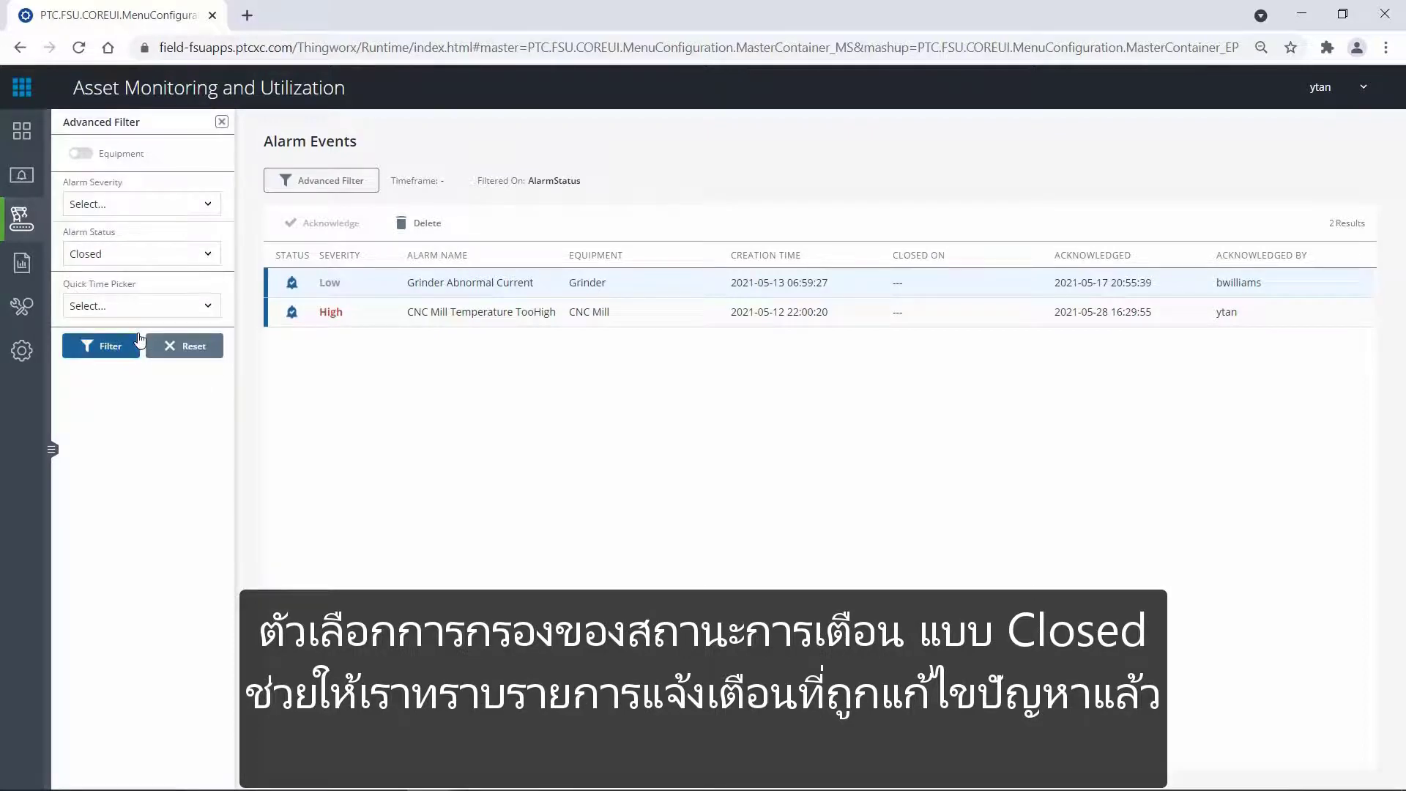
left_click(92, 355)
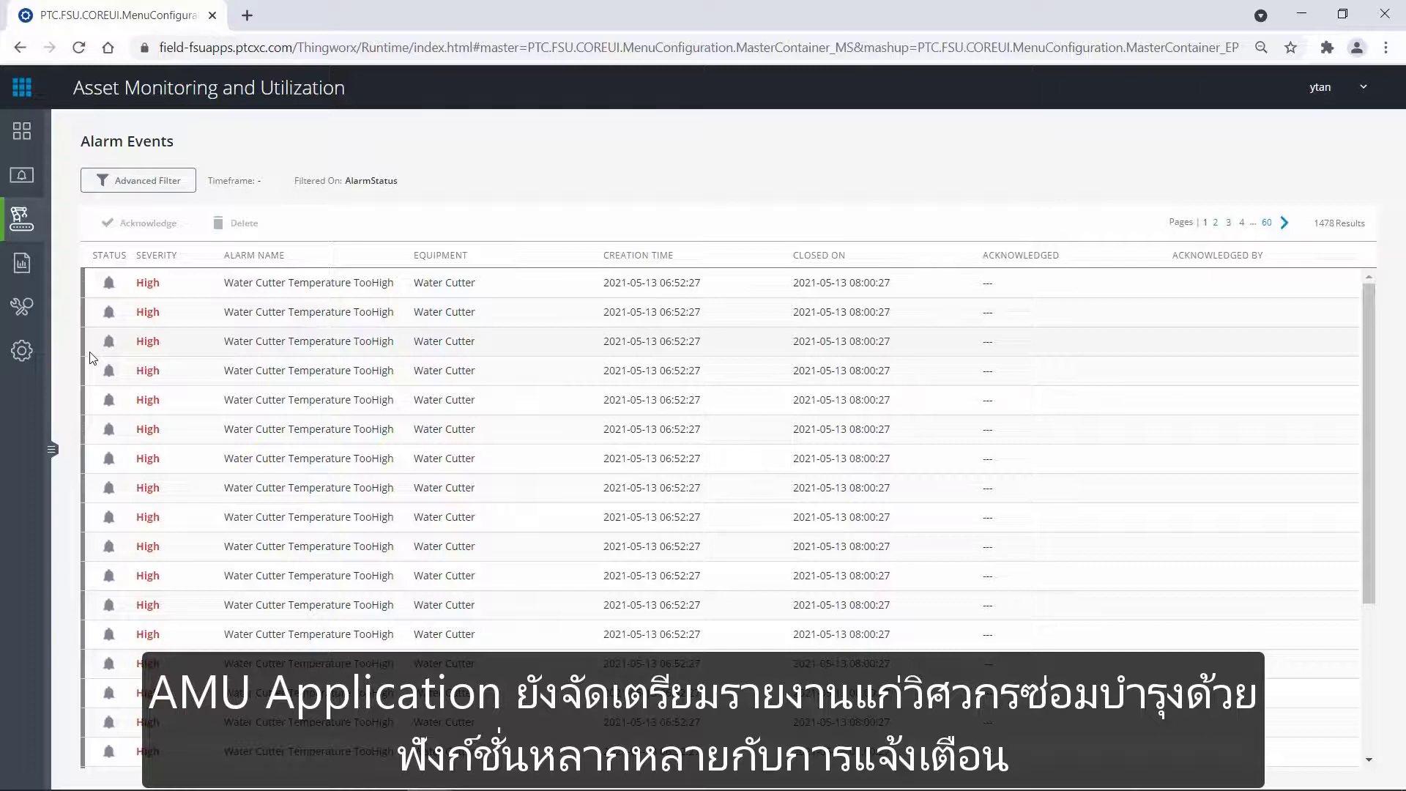
Generate the Alarm Report for Today, showing 6 alarms: 4 New and 2 Acknowledged
left_click(23, 268)
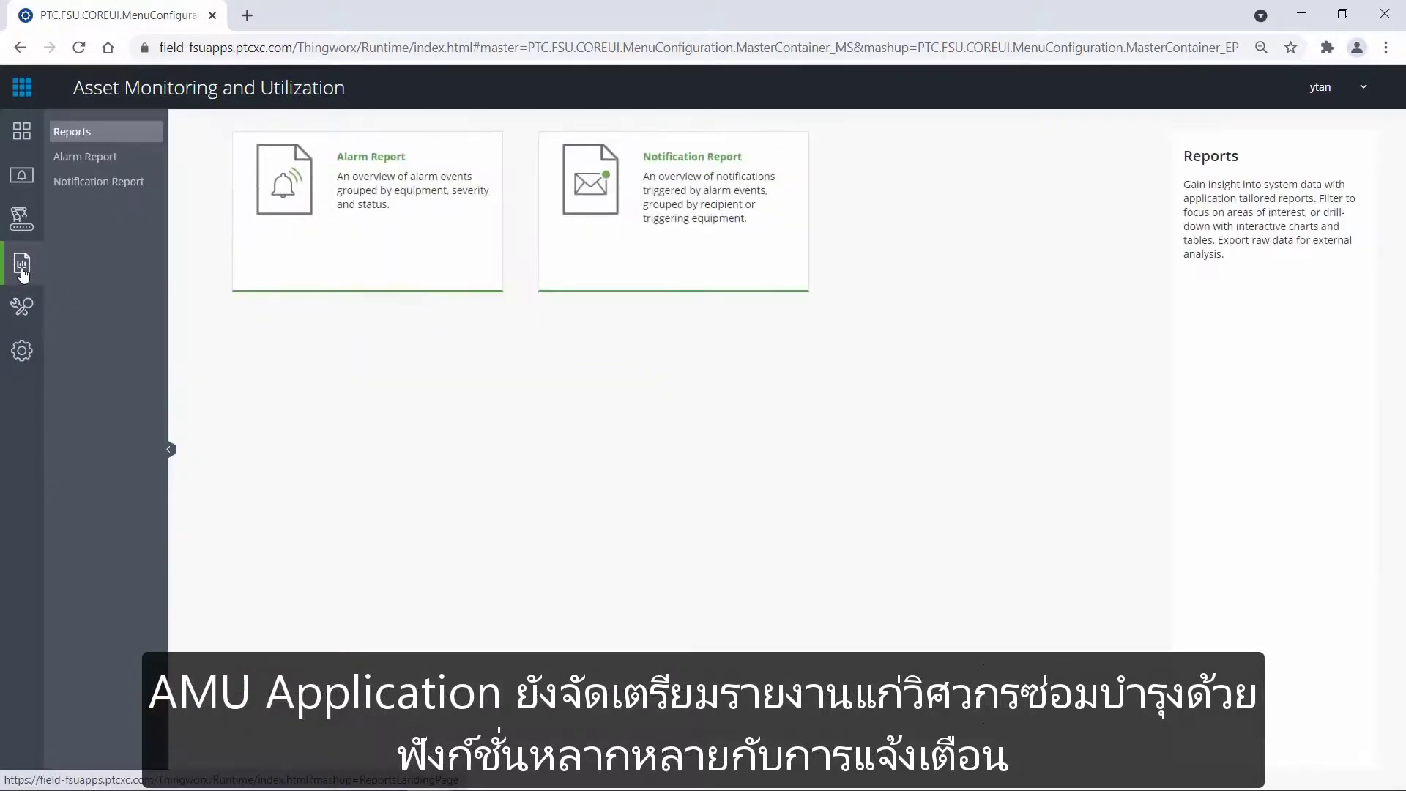
left_click(91, 166)
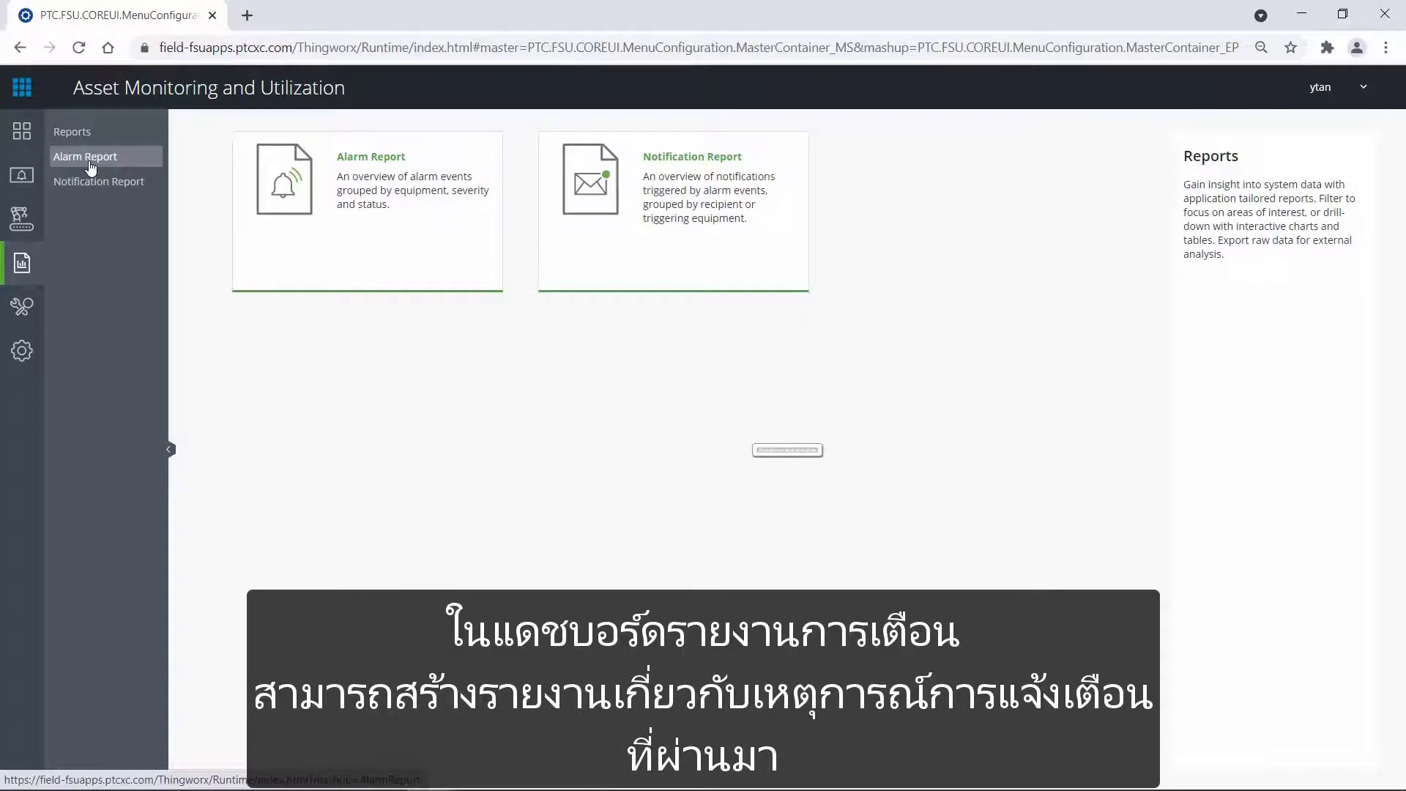
left_click(106, 213)
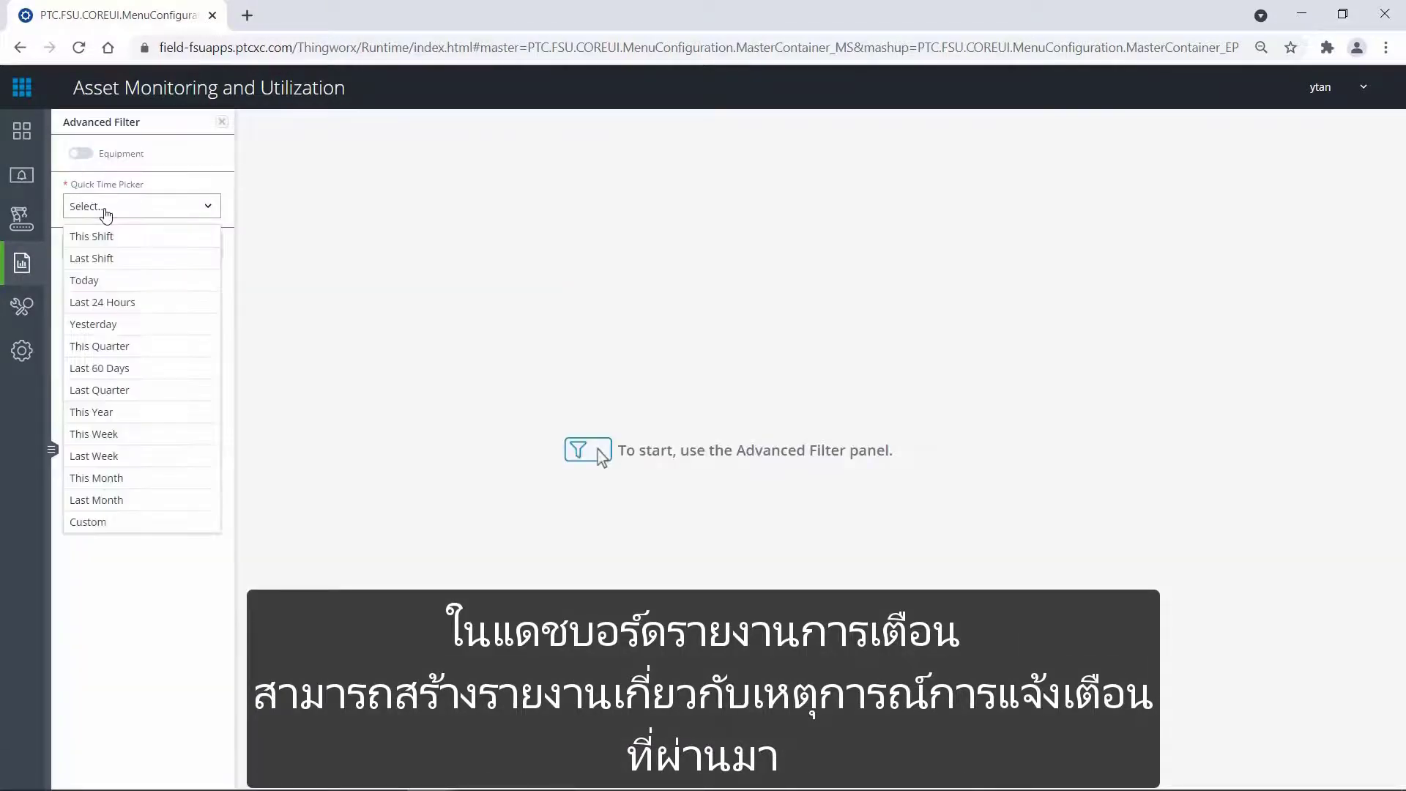
left_click(104, 281)
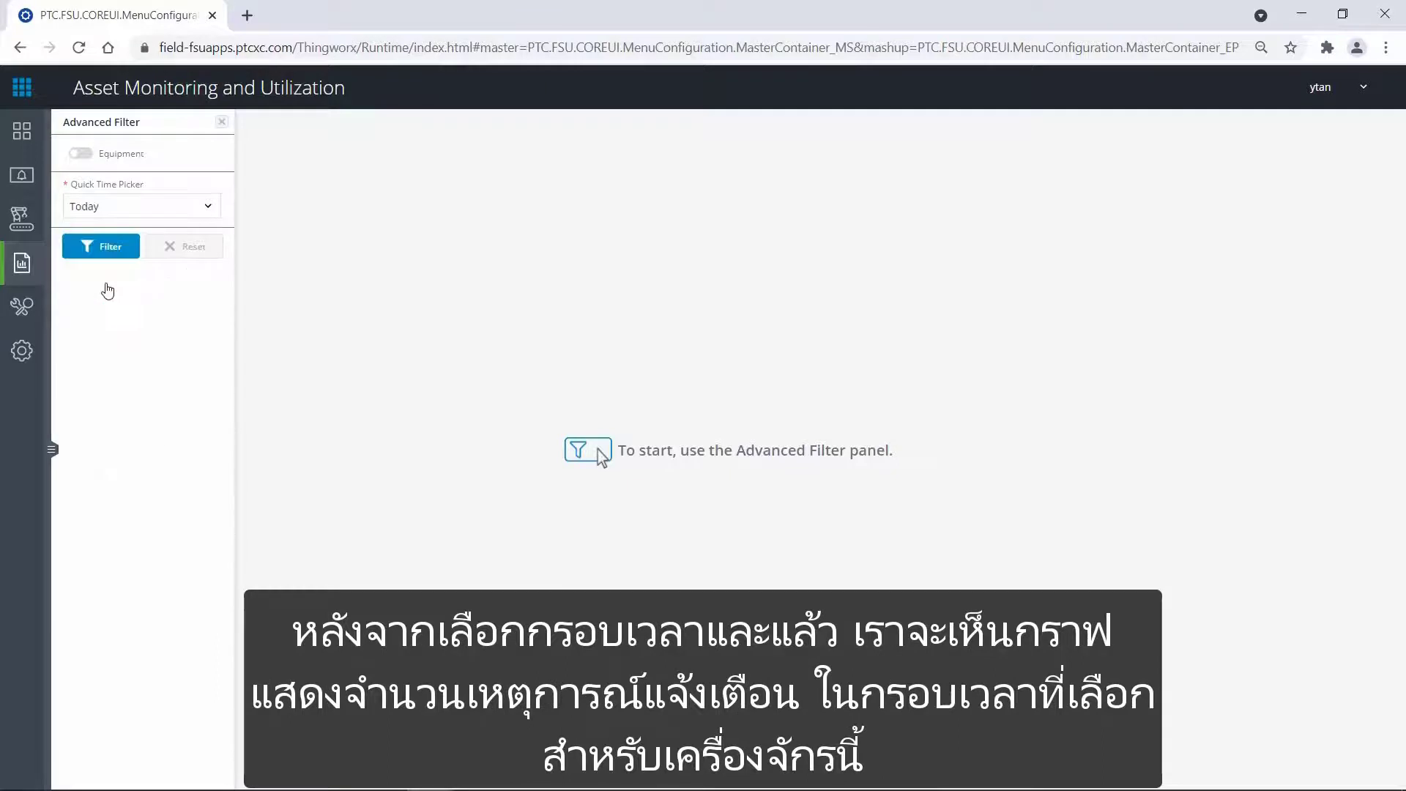
left_click(104, 249)
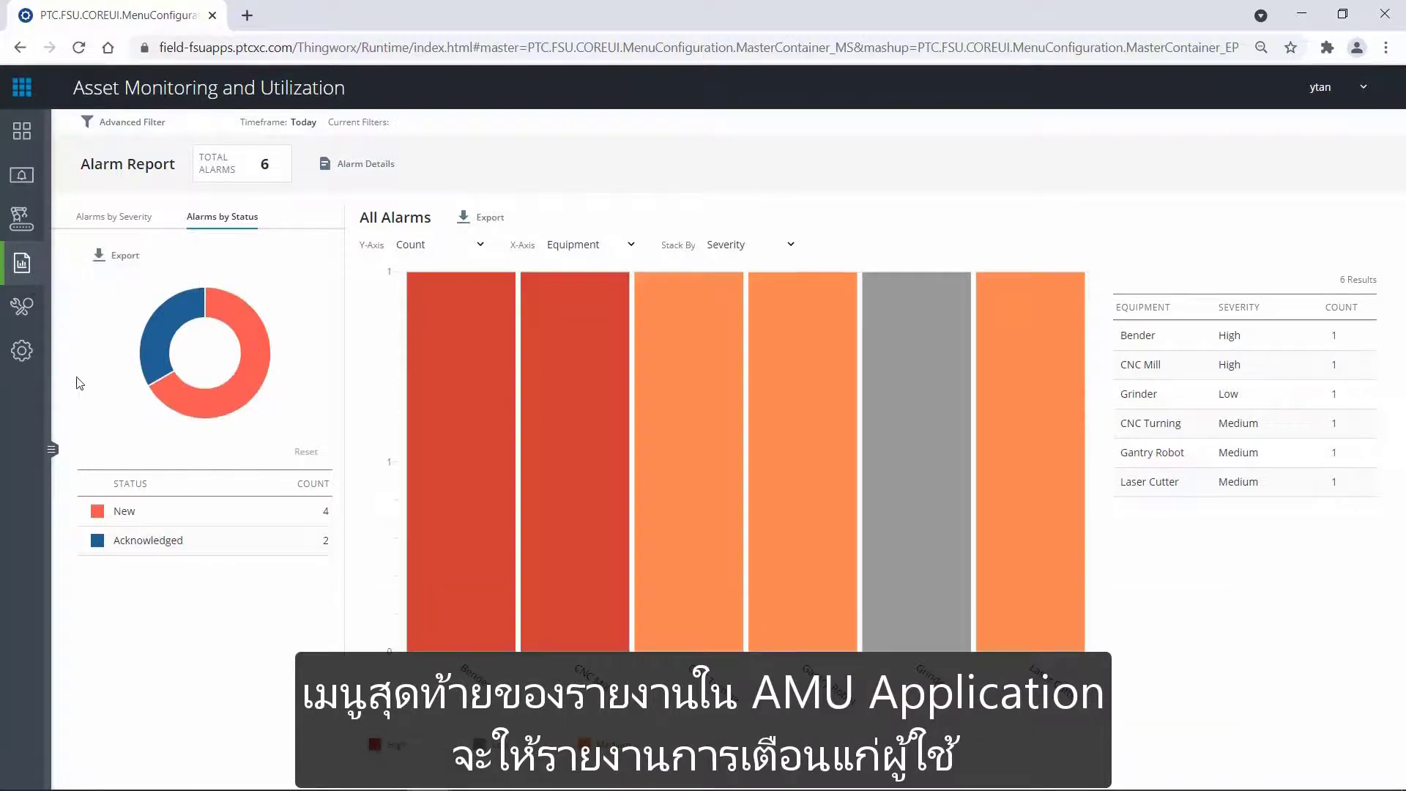
left_click(52, 449)
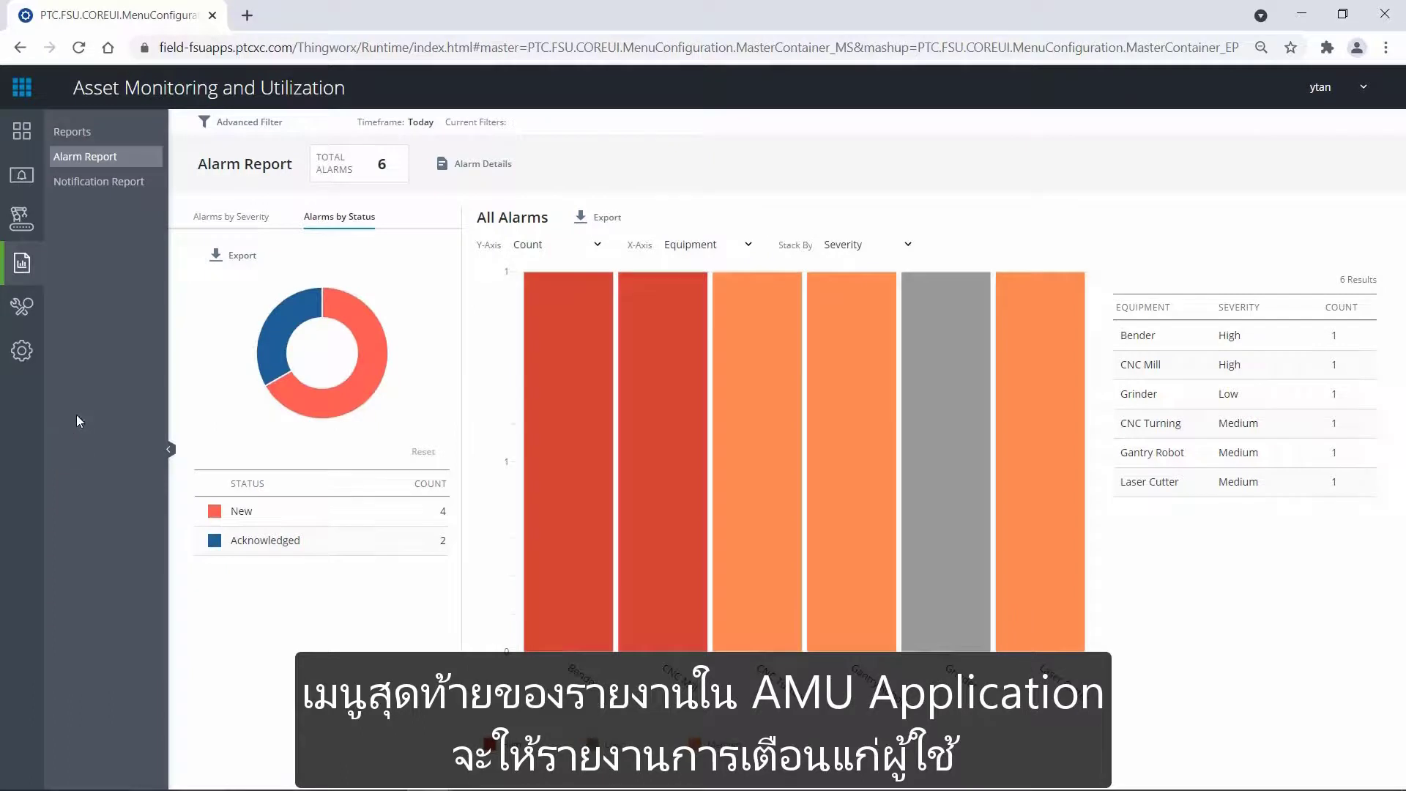
Generate the Notification Report for This Month: 553 notifications across CNC Mill and CNC Turning
left_click(120, 185)
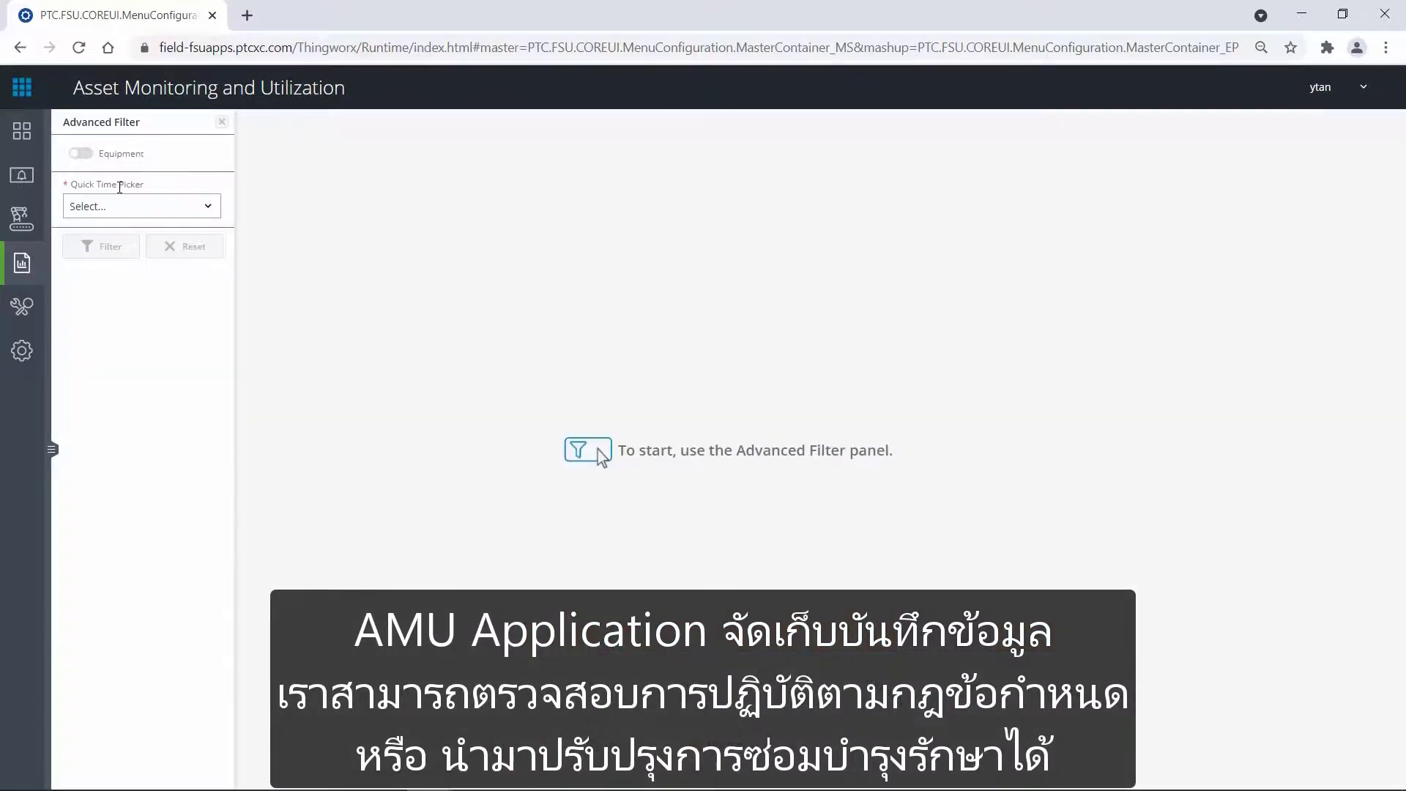
left_click(132, 211)
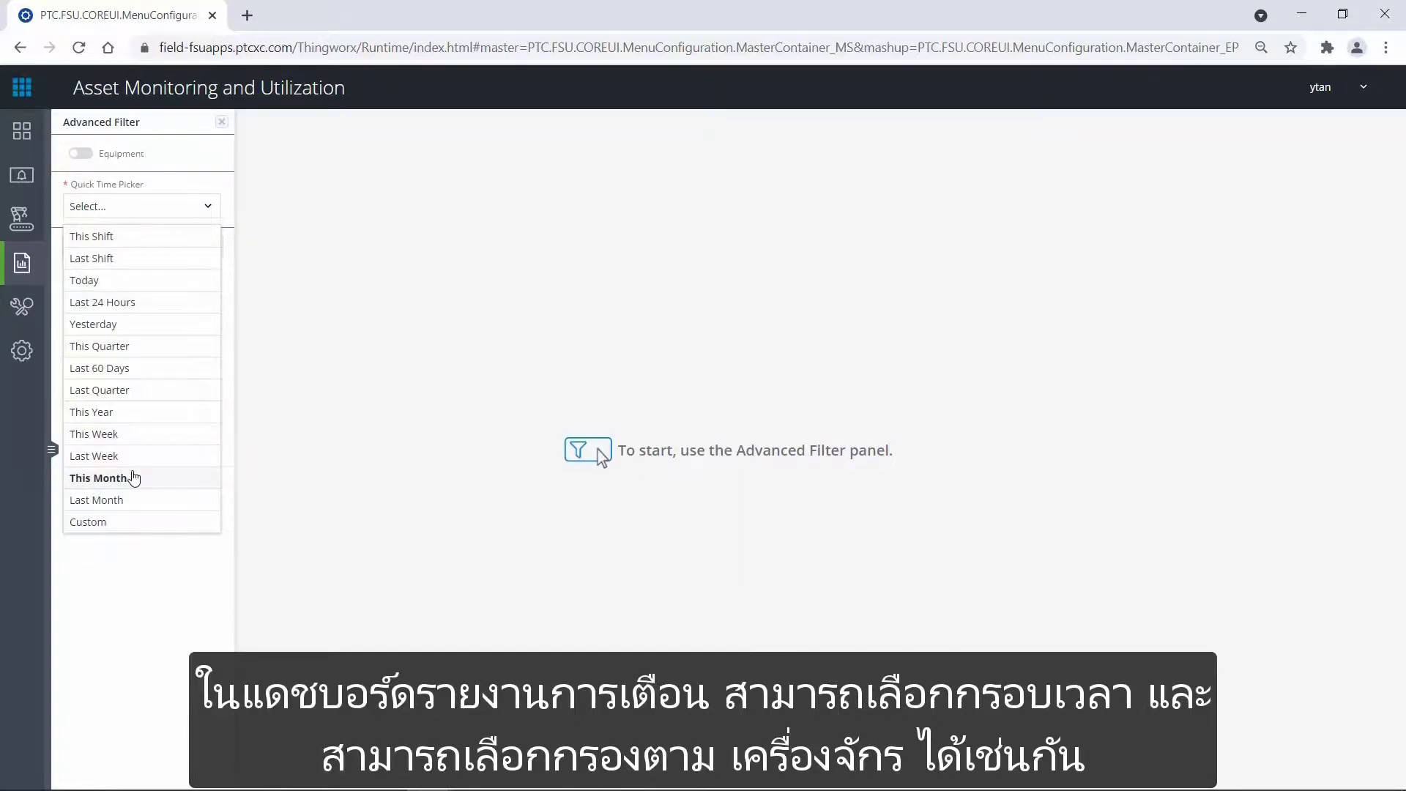
left_click(133, 478)
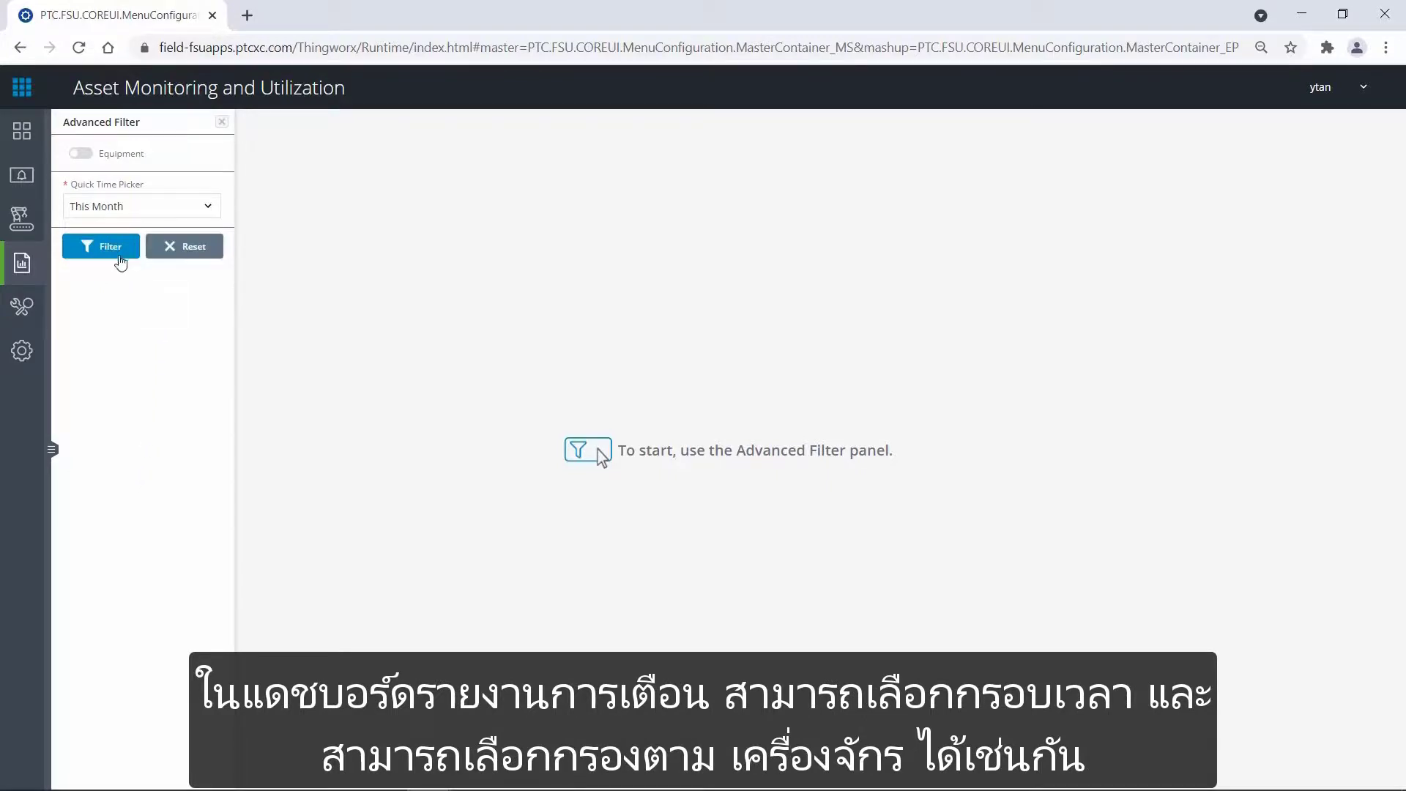
left_click(110, 254)
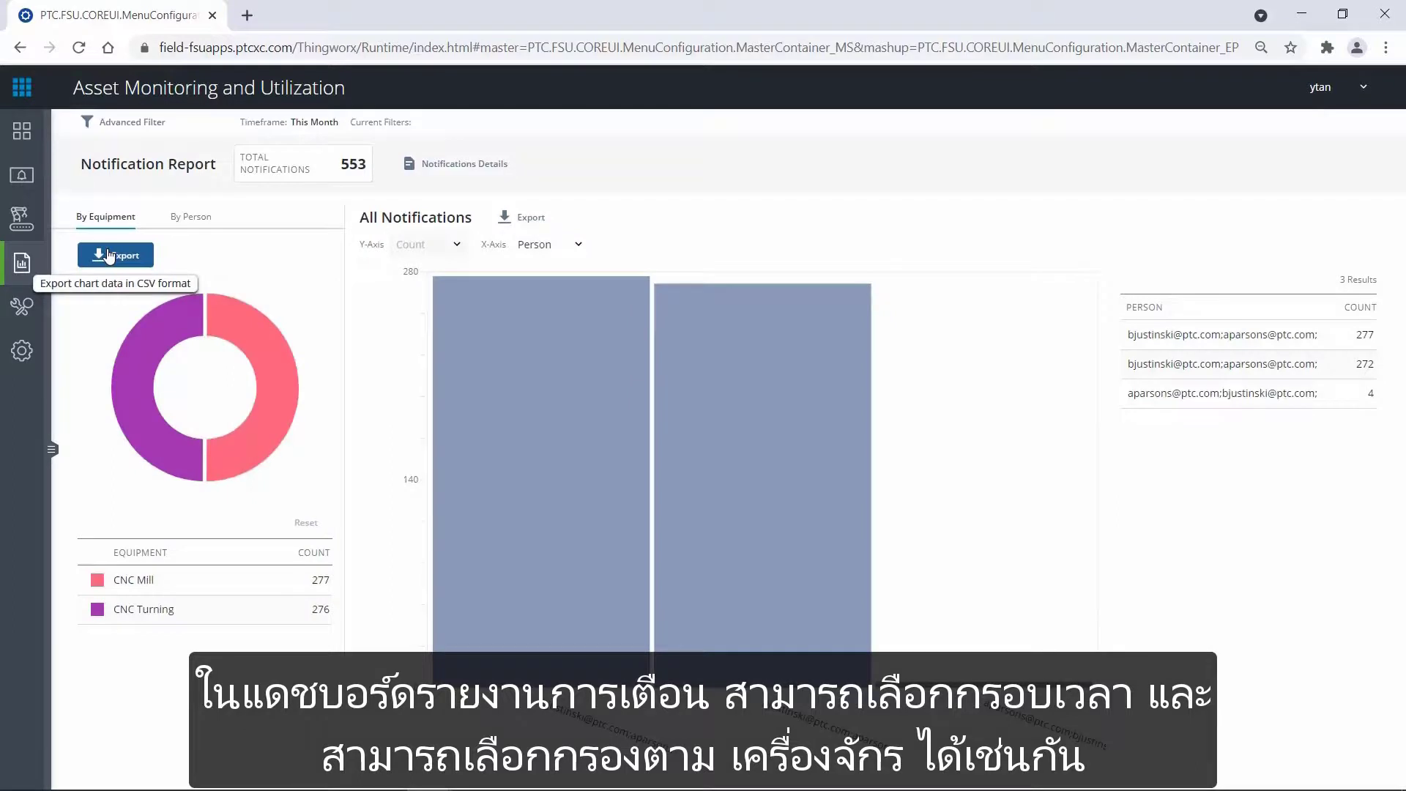